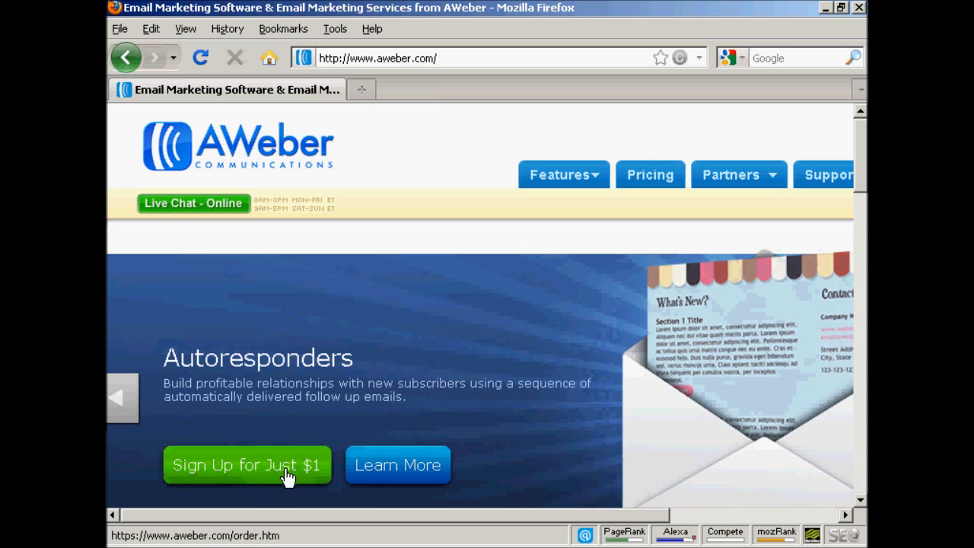
# Open the $1 trial sign-up page and review the monthly, quarterly and yearly pricing plans
pyautogui.click(288, 474)
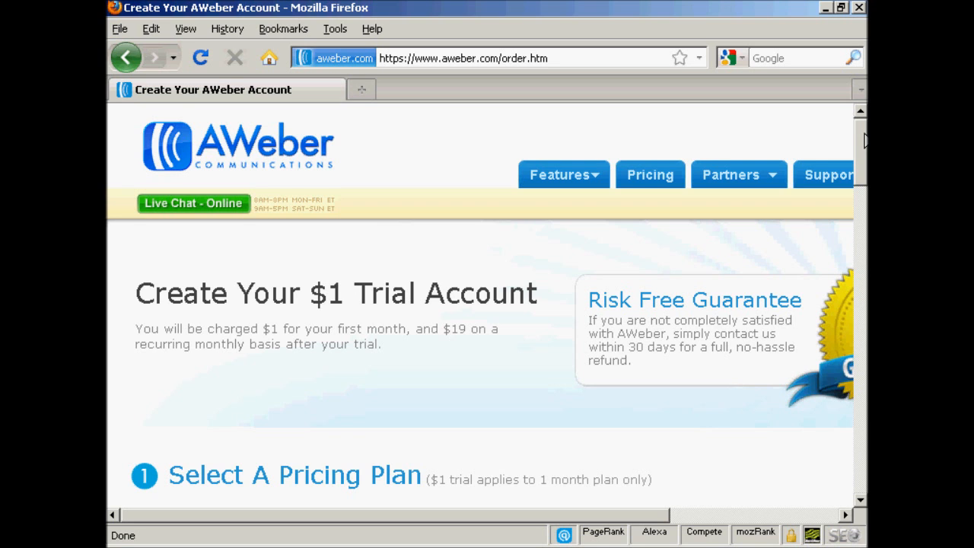
pyautogui.scroll(-5, 864, 175)
pyautogui.moveTo(865, 175); pyautogui.dragTo(864, 188)
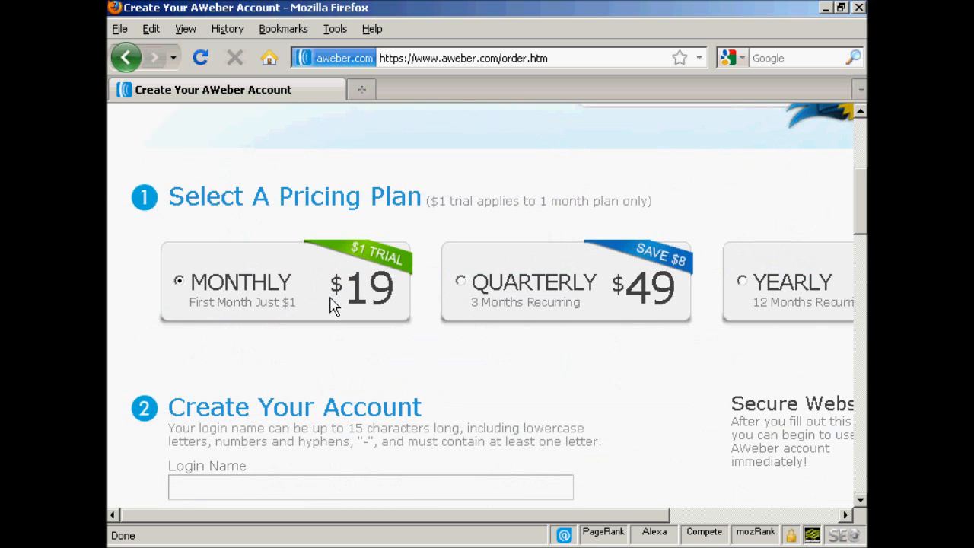
pyautogui.moveTo(637, 518); pyautogui.dragTo(785, 523)
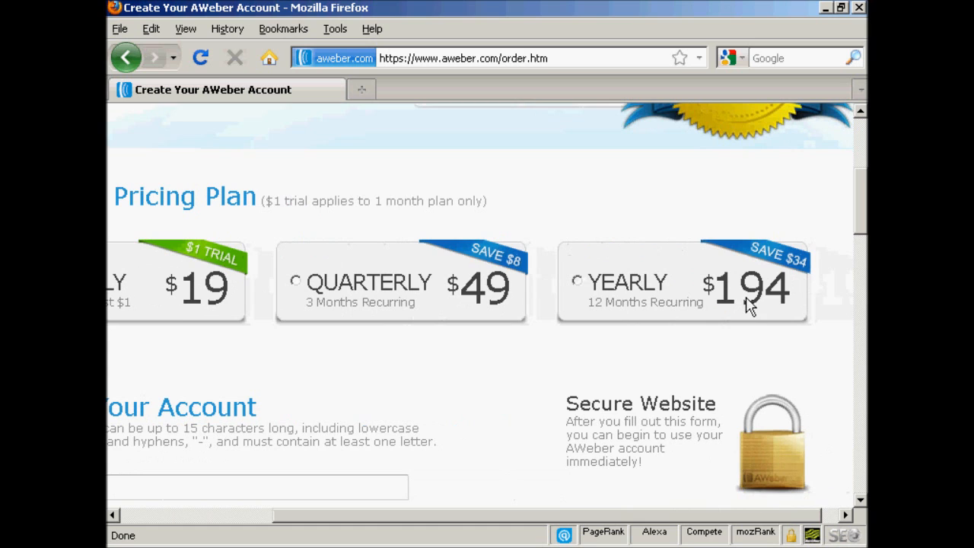
pyautogui.moveTo(776, 524); pyautogui.dragTo(589, 527)
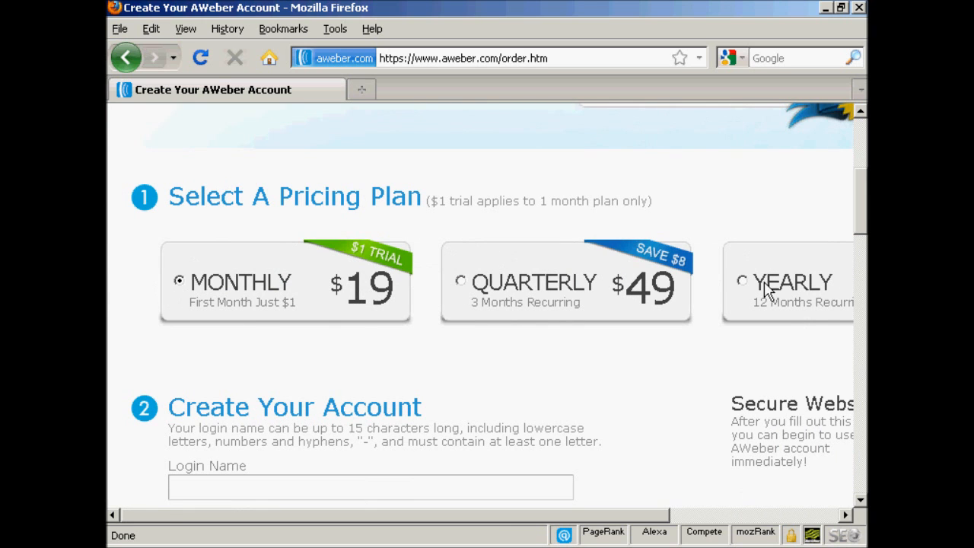
# Review the fields of the account creation form, from login name to organization, and the rest of the order page
pyautogui.moveTo(863, 208); pyautogui.dragTo(864, 262)
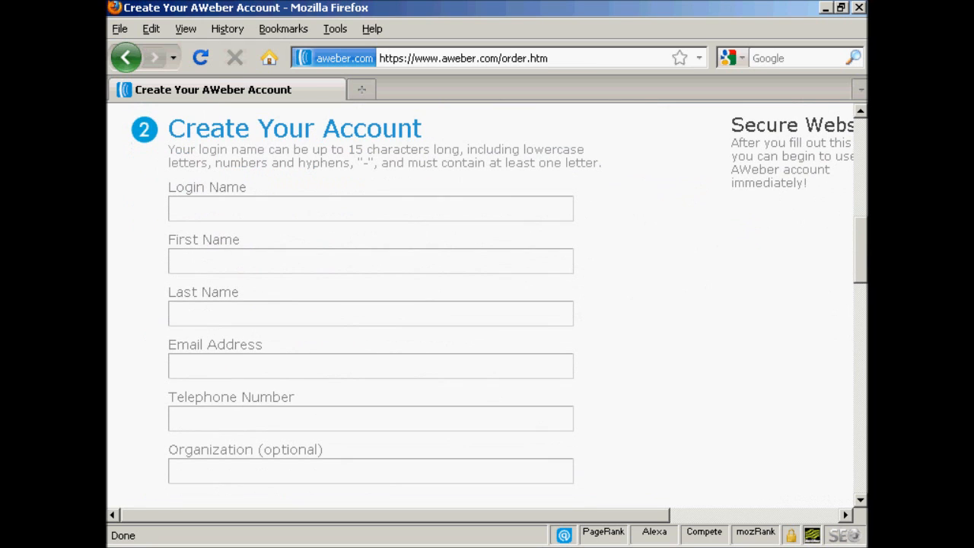
pyautogui.click(240, 212)
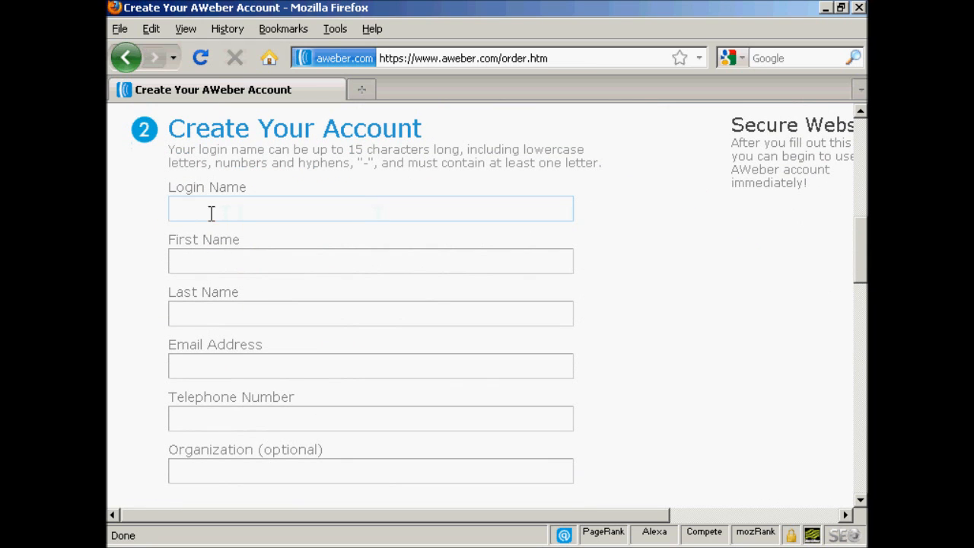
pyautogui.click(205, 262)
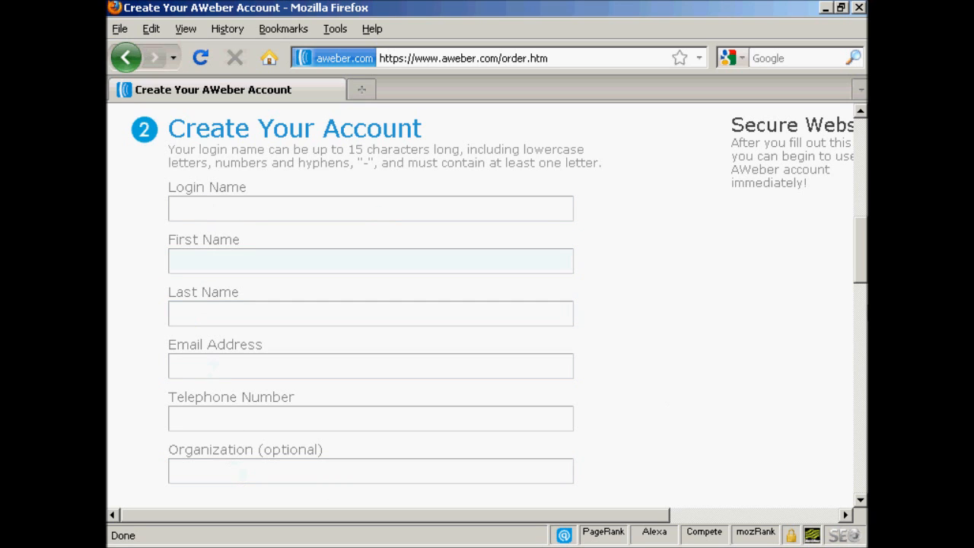
pyautogui.moveTo(863, 259); pyautogui.dragTo(864, 441)
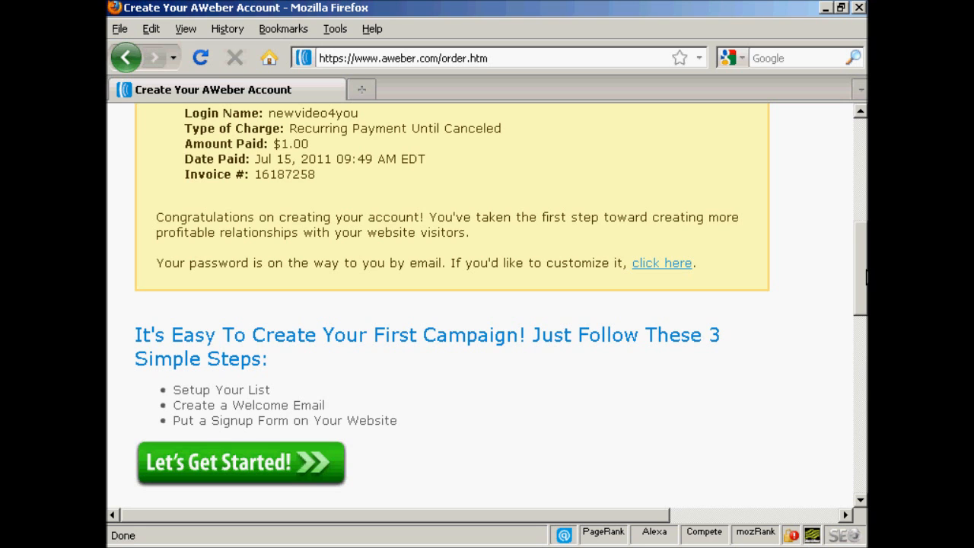
# Get started from the order confirmation page and look over the control panel's subscriber search and list stats
pyautogui.moveTo(866, 282); pyautogui.dragTo(866, 344)
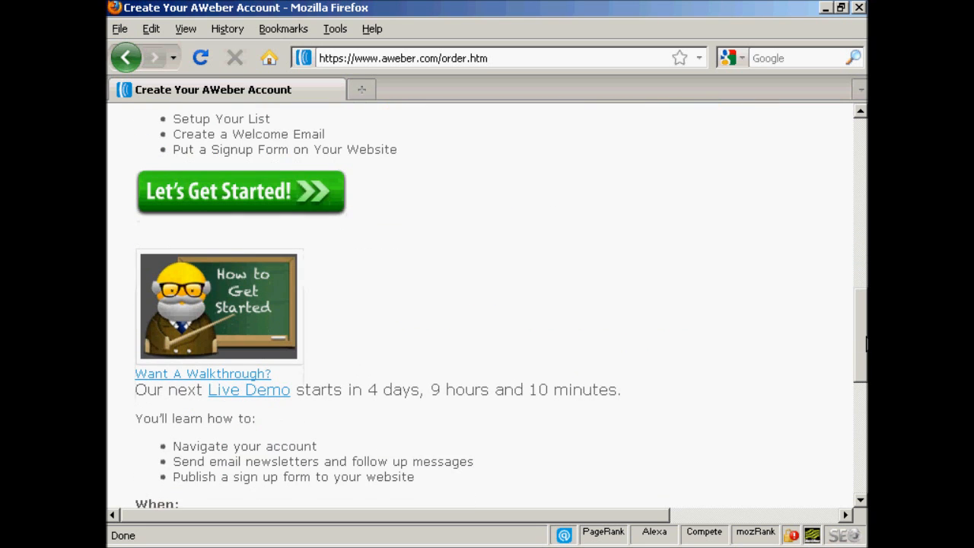
pyautogui.click(275, 205)
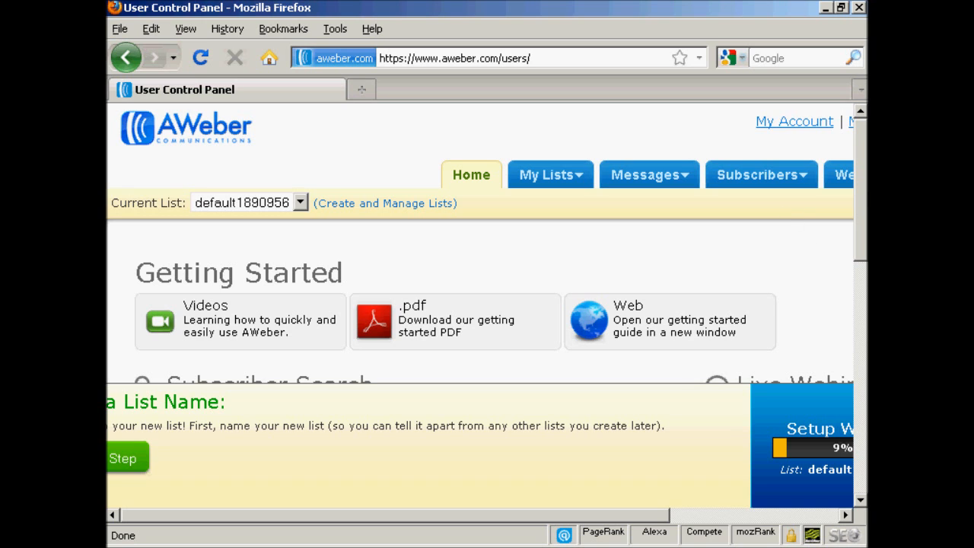
pyautogui.scroll(-4, 865, 212)
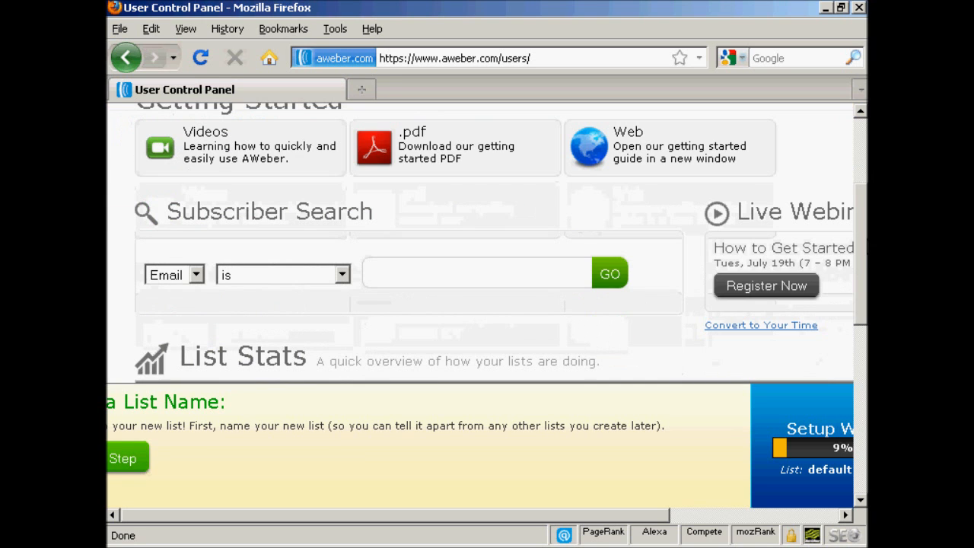
pyautogui.scroll(-3, 495, 244)
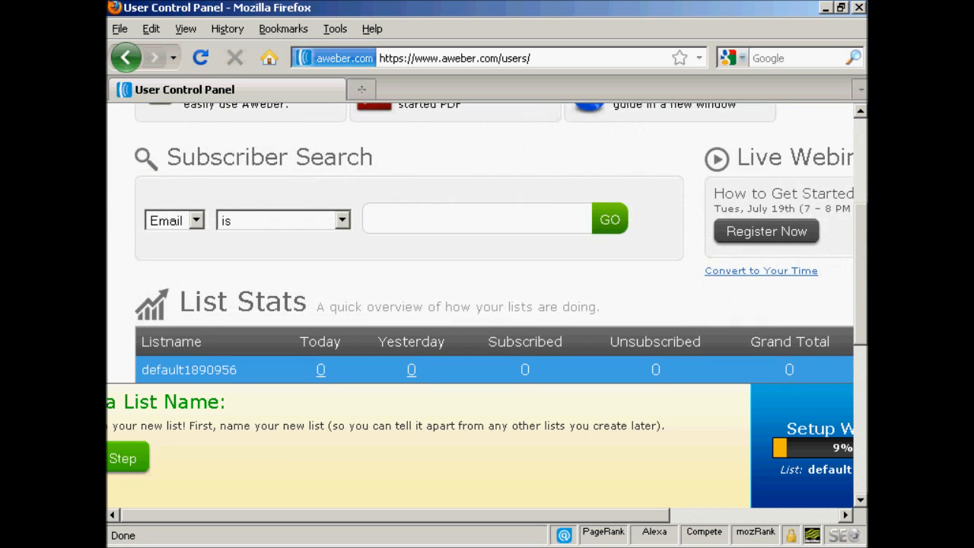
pyautogui.moveTo(863, 298); pyautogui.dragTo(863, 300)
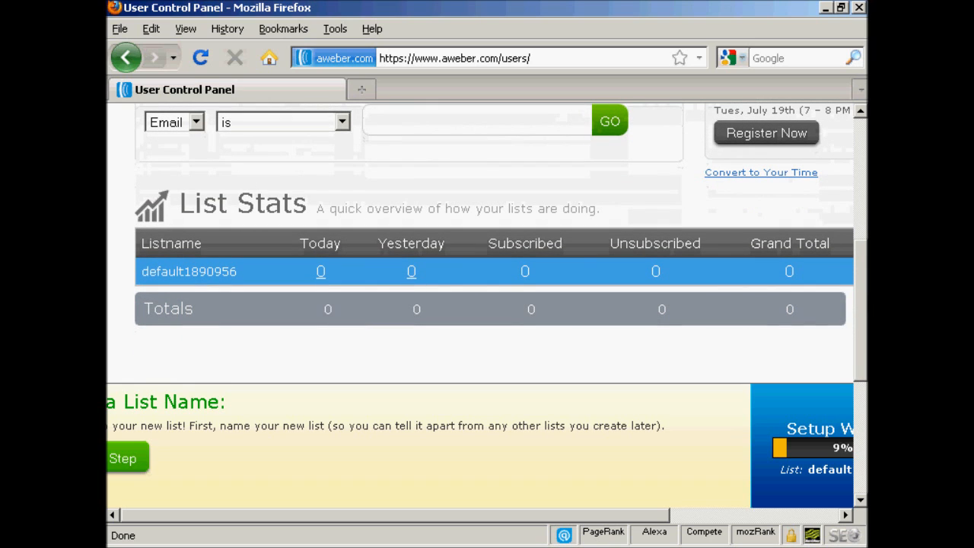
pyautogui.scroll(3, 866, 161)
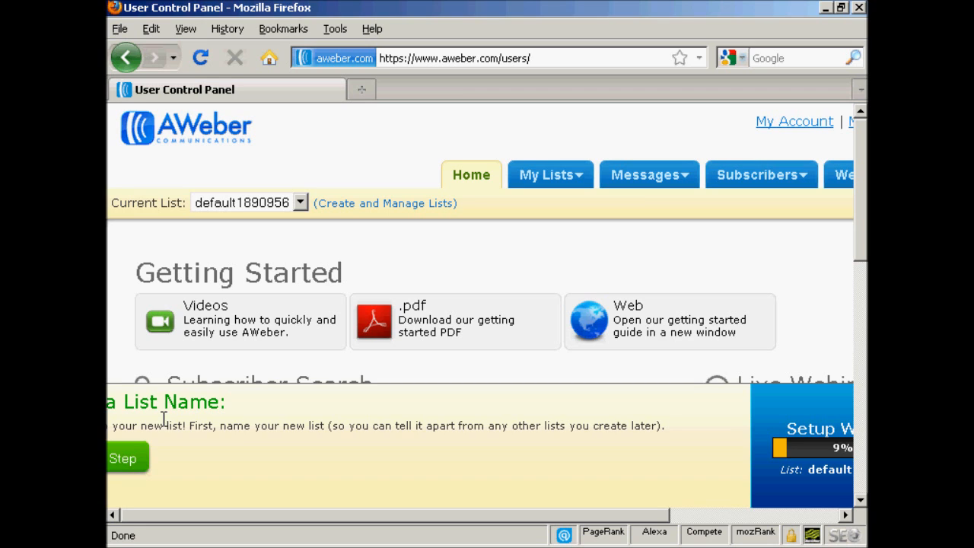
# Open the basic settings of the default list and set its list description to "Main List"
pyautogui.click(122, 458)
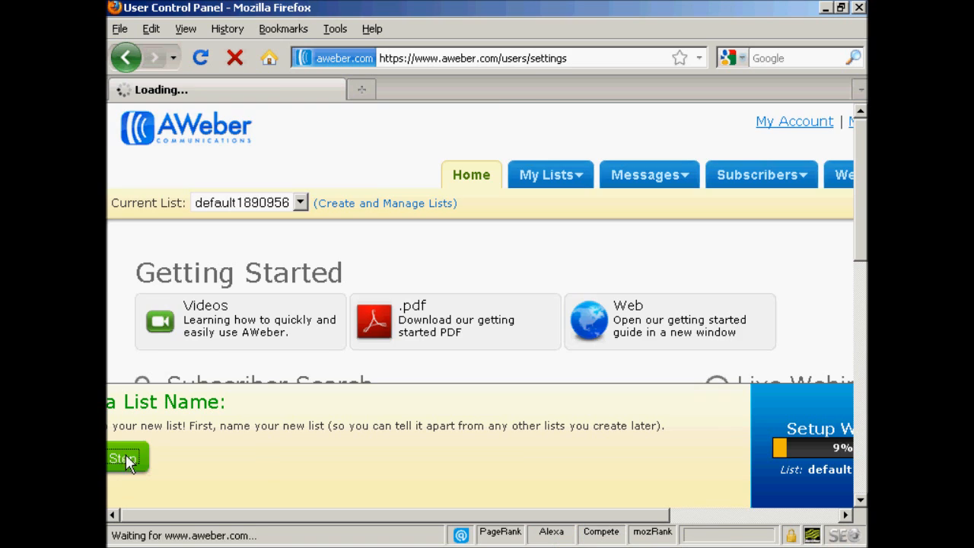
pyautogui.moveTo(863, 177); pyautogui.dragTo(864, 236)
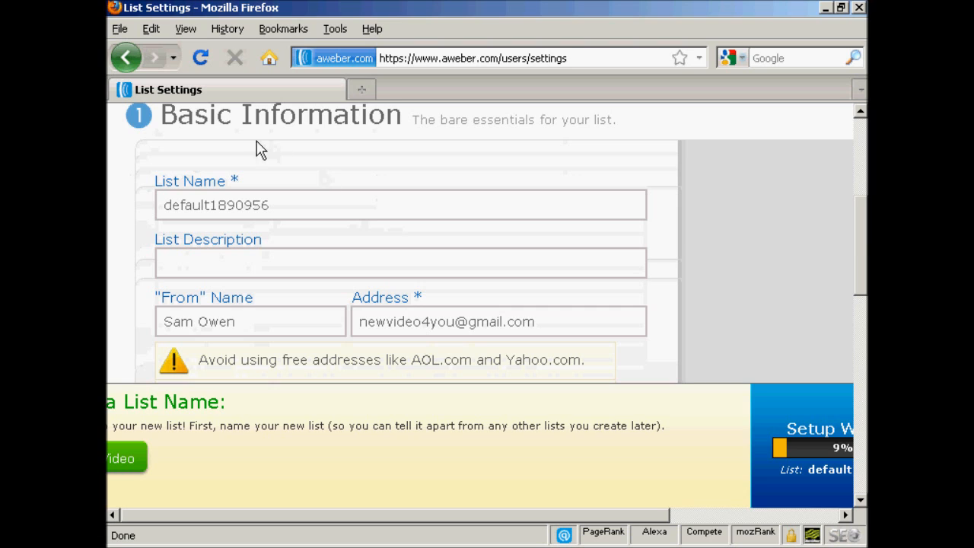
pyautogui.click(264, 202)
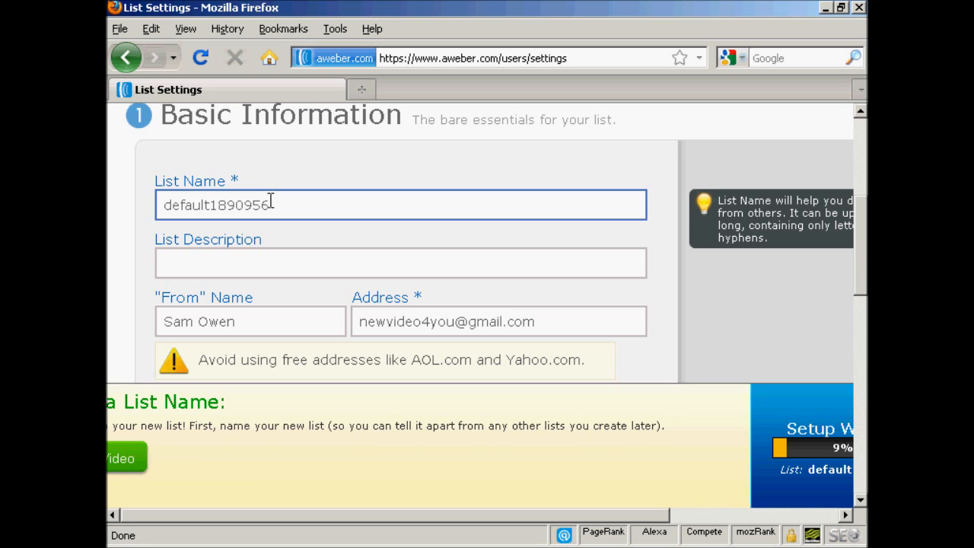
pyautogui.click(202, 264)
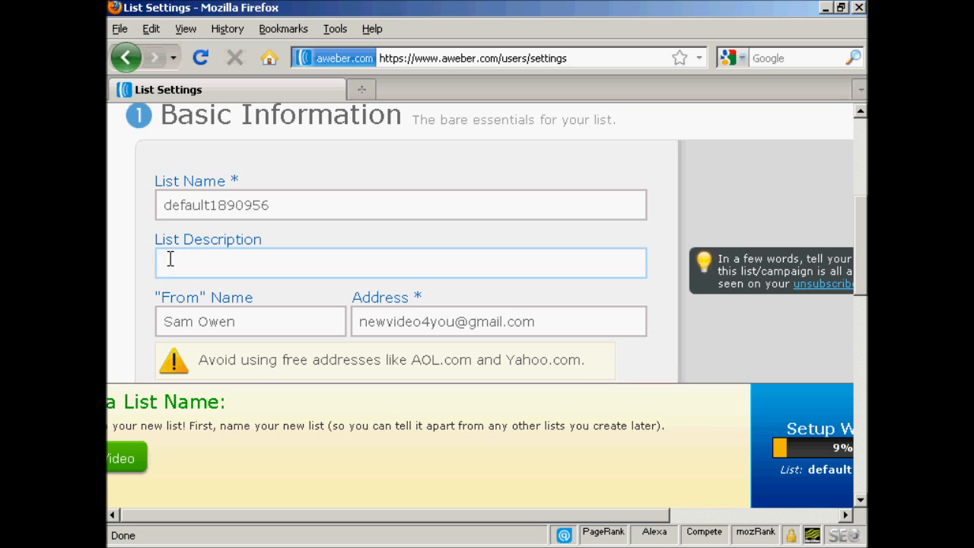
pyautogui.write('Main List')
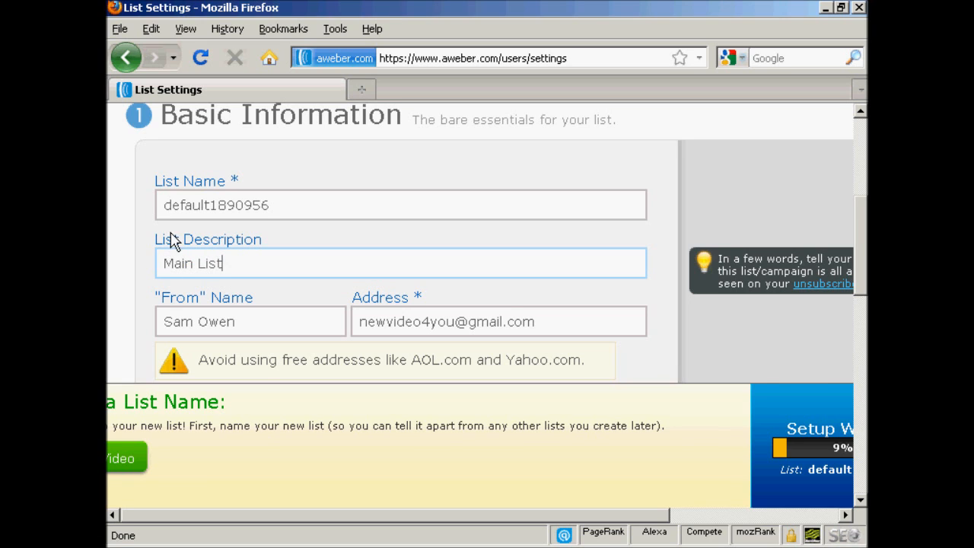
pyautogui.moveTo(169, 299)
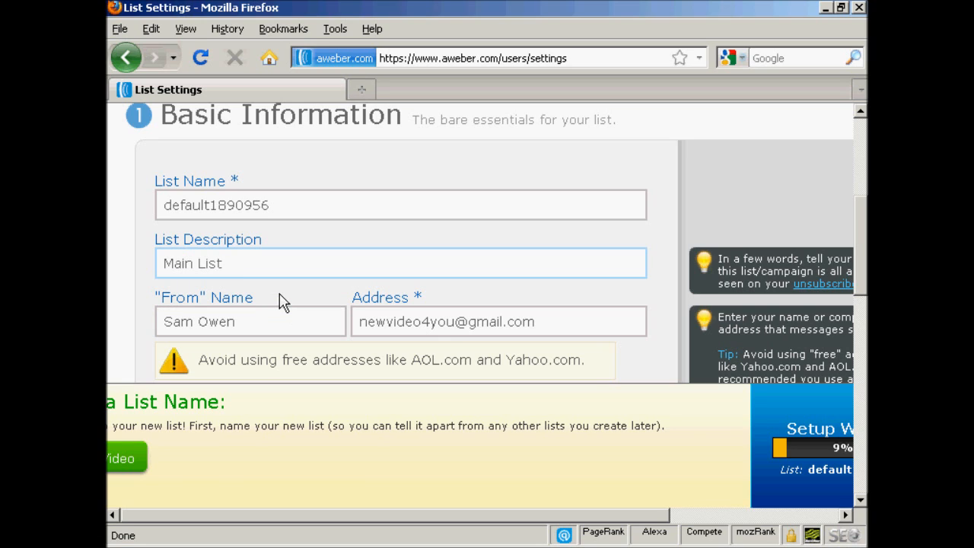
pyautogui.click(420, 321)
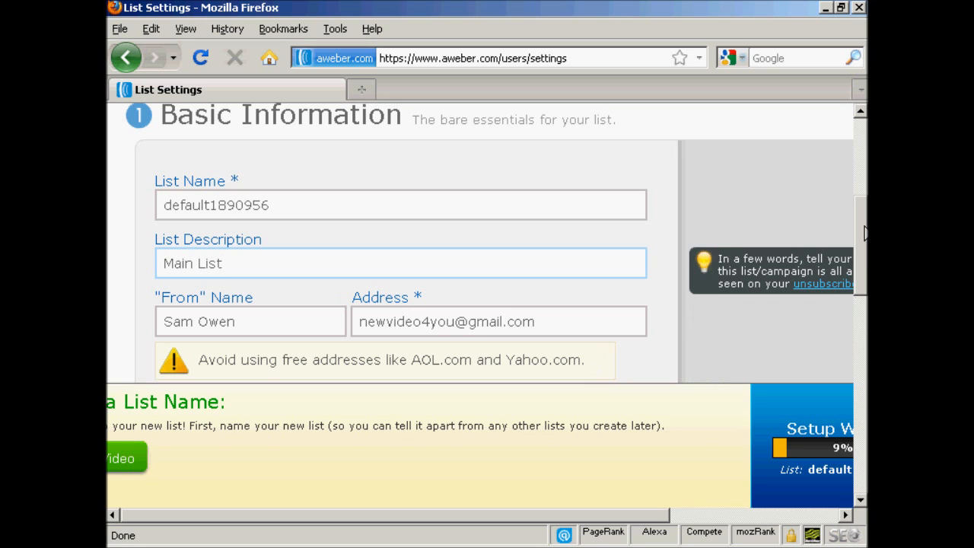
# Check the notification contact fields and save the list's basic settings
pyautogui.moveTo(865, 232); pyautogui.dragTo(866, 351)
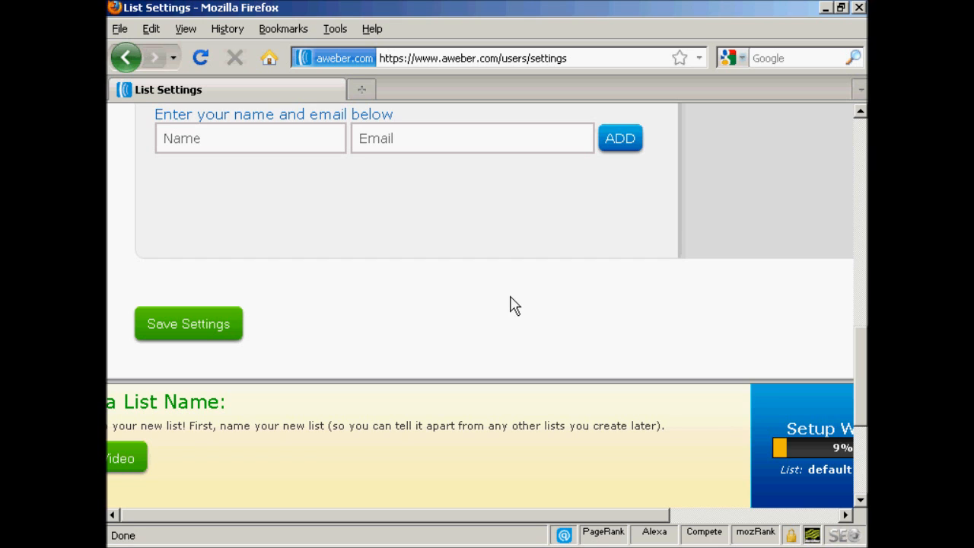
pyautogui.click(199, 140)
pyautogui.click(304, 304)
pyautogui.click(199, 330)
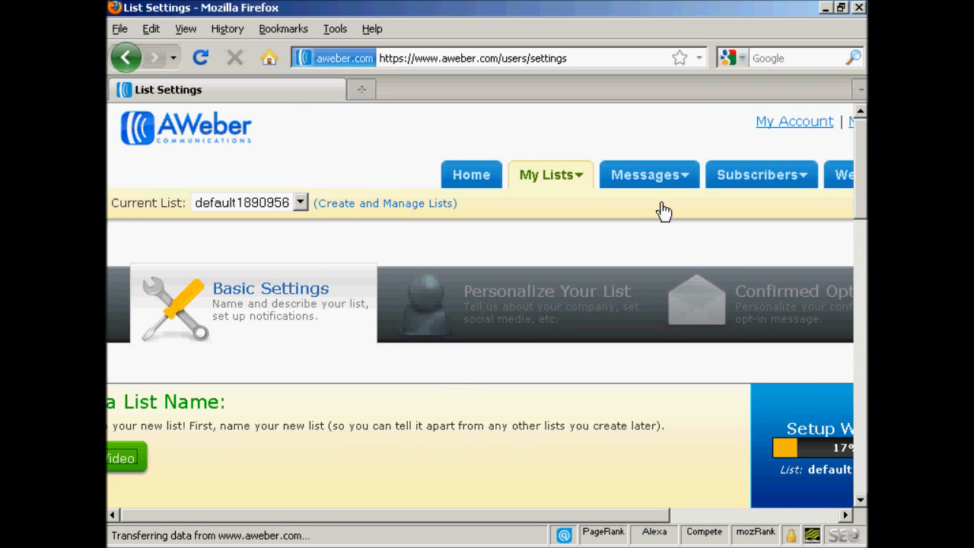
# Open the follow up messages of the current list and create a new follow up message
pyautogui.moveTo(683, 180)
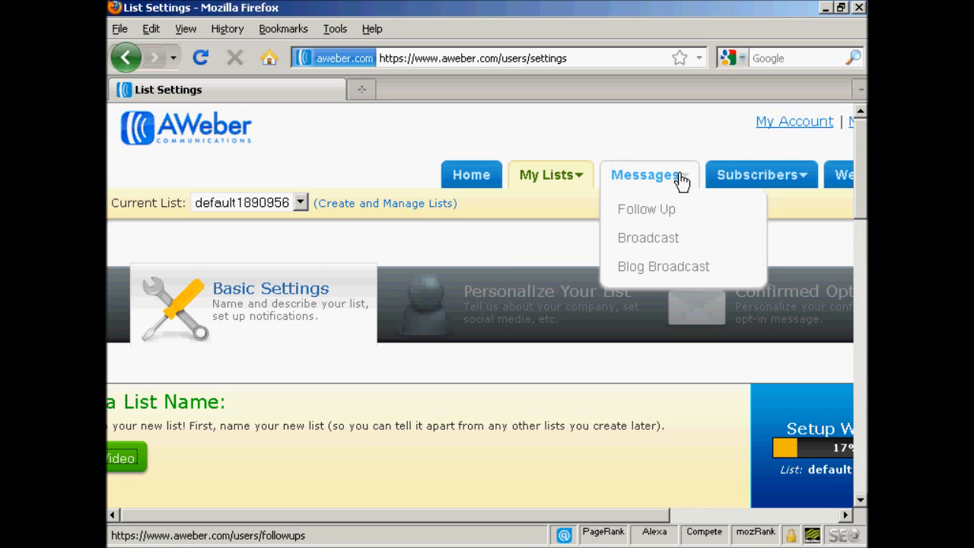
pyautogui.click(653, 218)
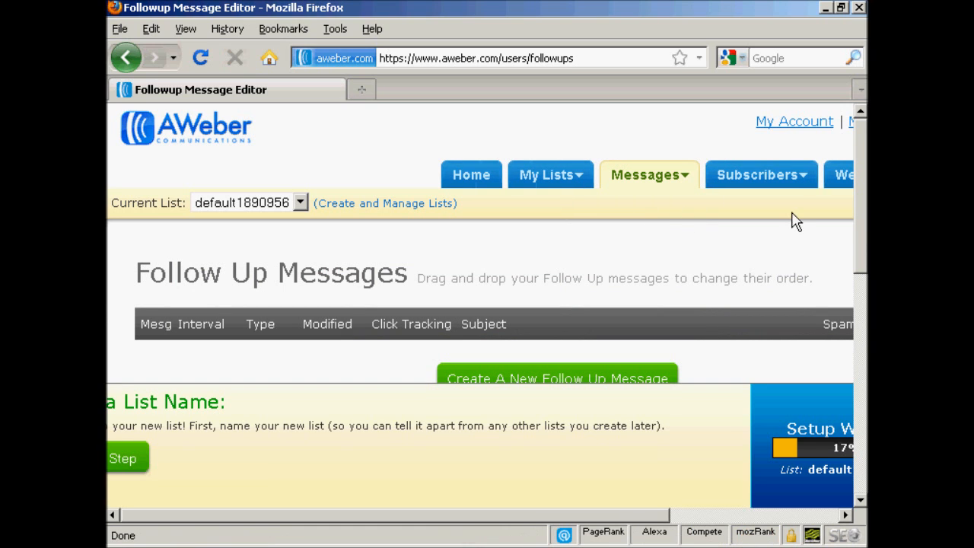
pyautogui.moveTo(865, 190); pyautogui.dragTo(861, 221)
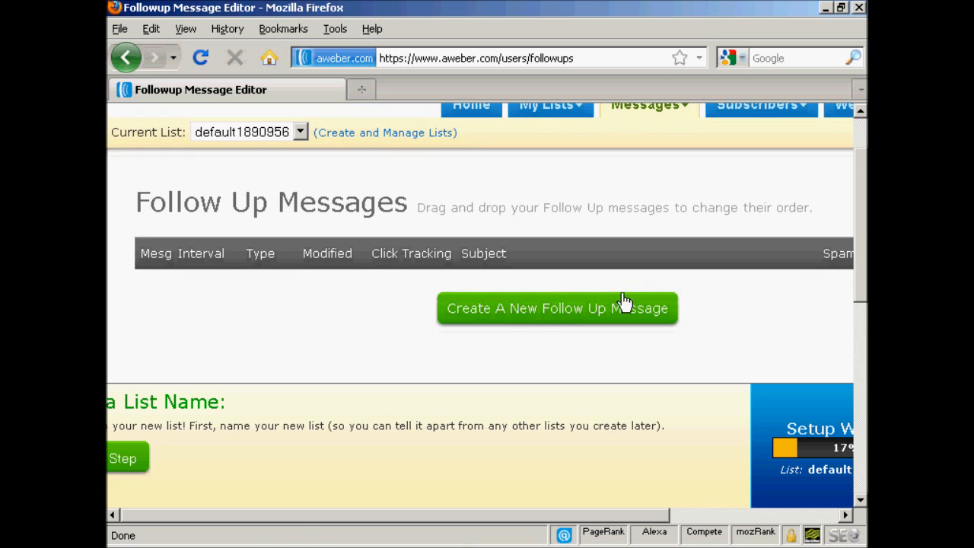
pyautogui.click(561, 312)
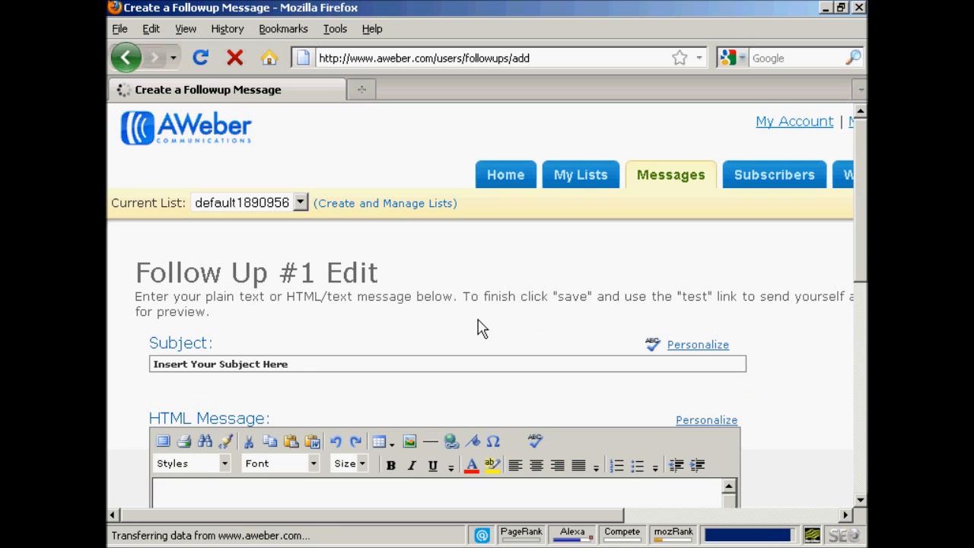
# Replace the placeholder subject of the follow up message with "Thank You For Subscribing"
pyautogui.click(299, 363)
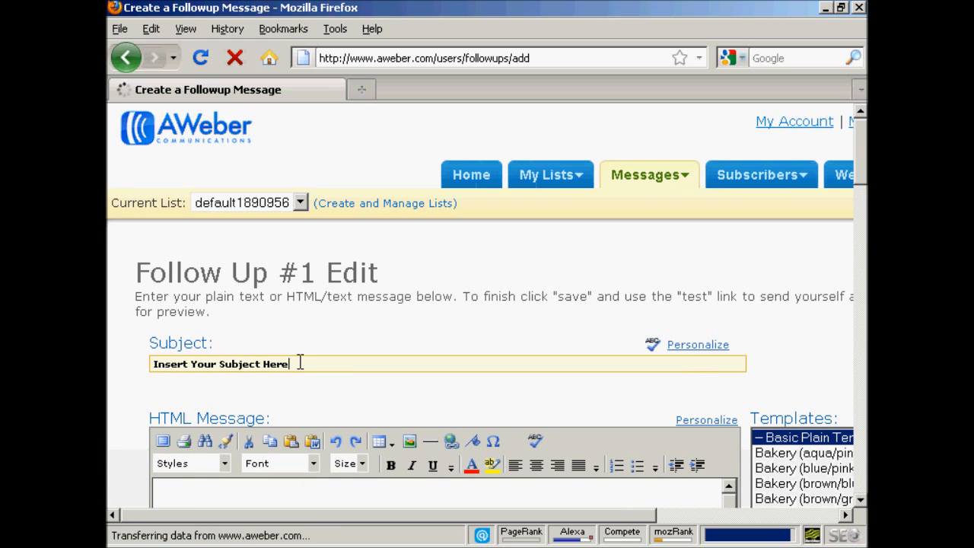
pyautogui.moveTo(300, 362); pyautogui.dragTo(138, 366)
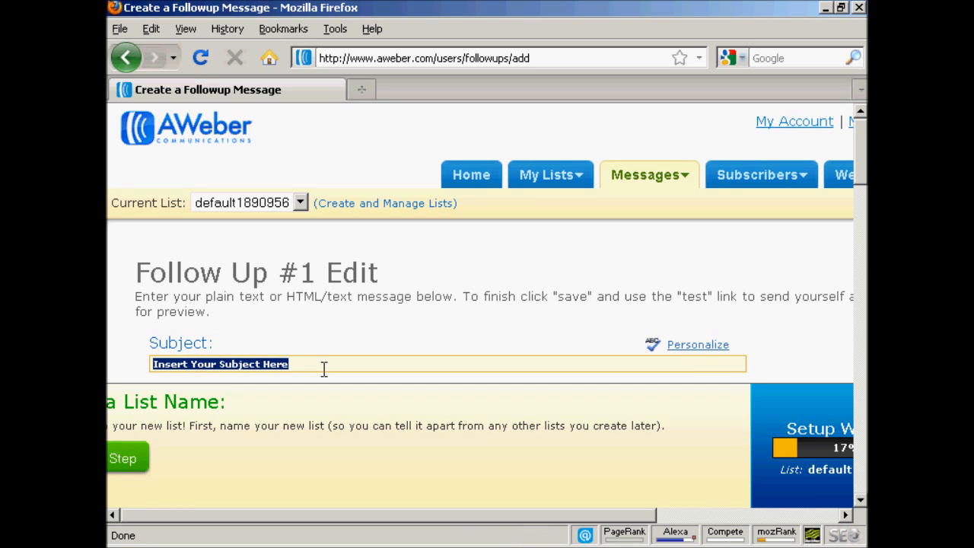
pyautogui.write('Thank You For Subscribing')
# Select the Bakery (aqua/pink) template for the HTML message and view its preview
pyautogui.scroll(-2, 862, 182)
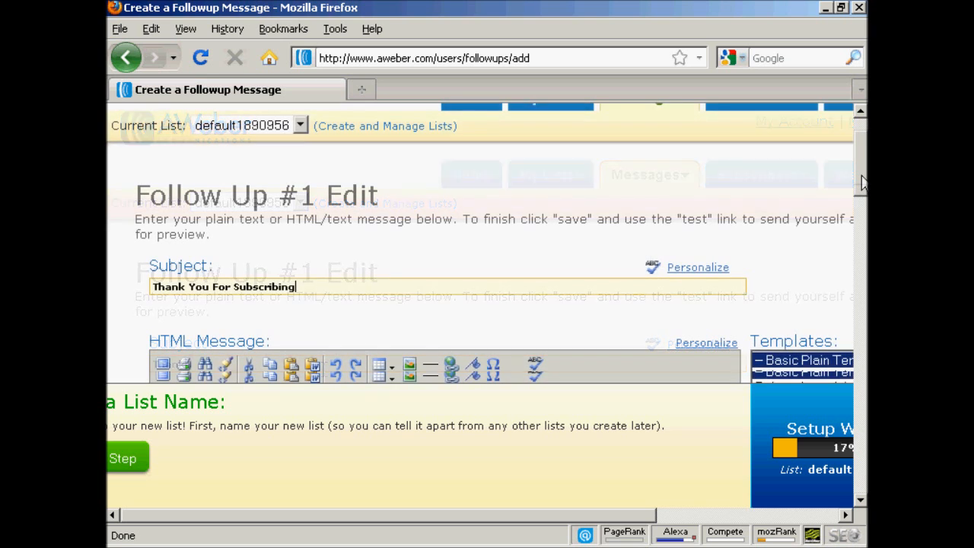
pyautogui.scroll(-3, 862, 183)
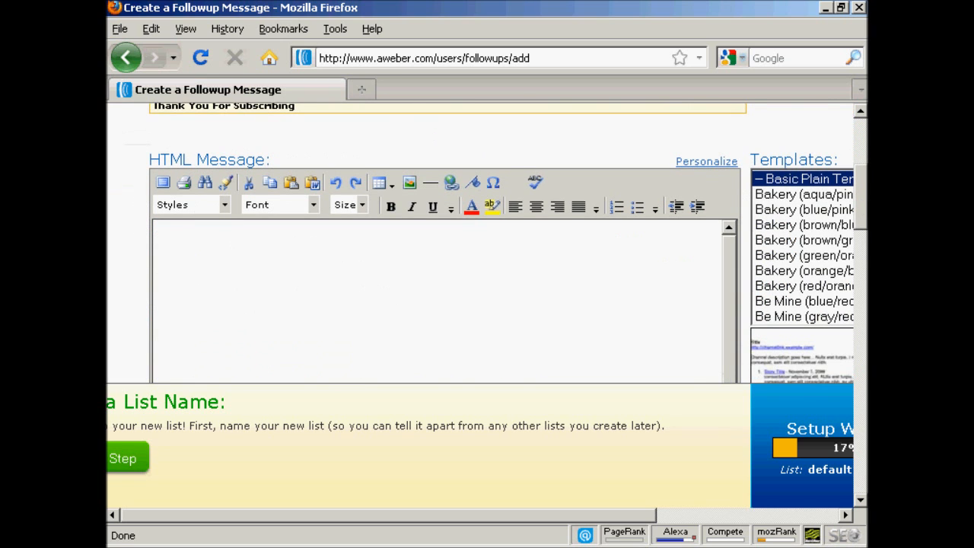
pyautogui.scroll(-1, 510, 243)
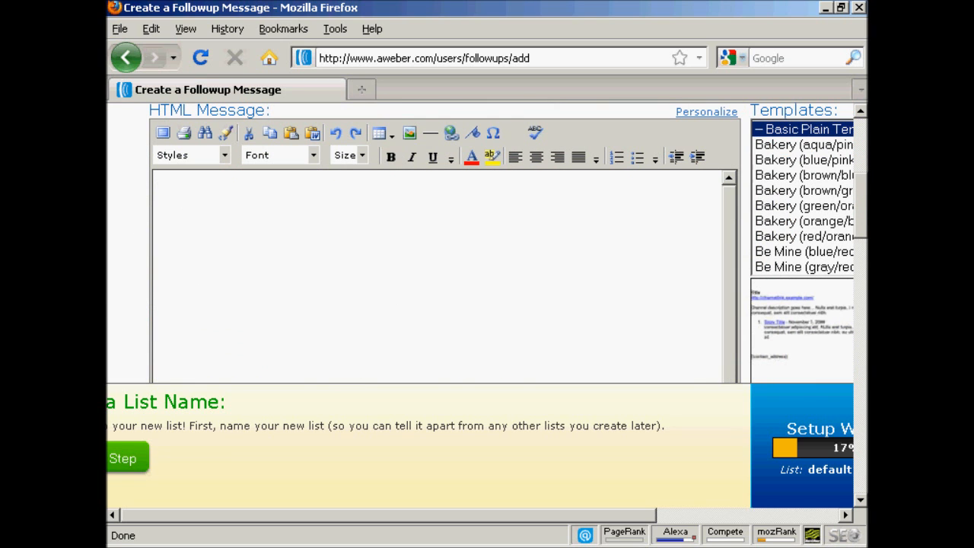
pyautogui.scroll(-1, 502, 231)
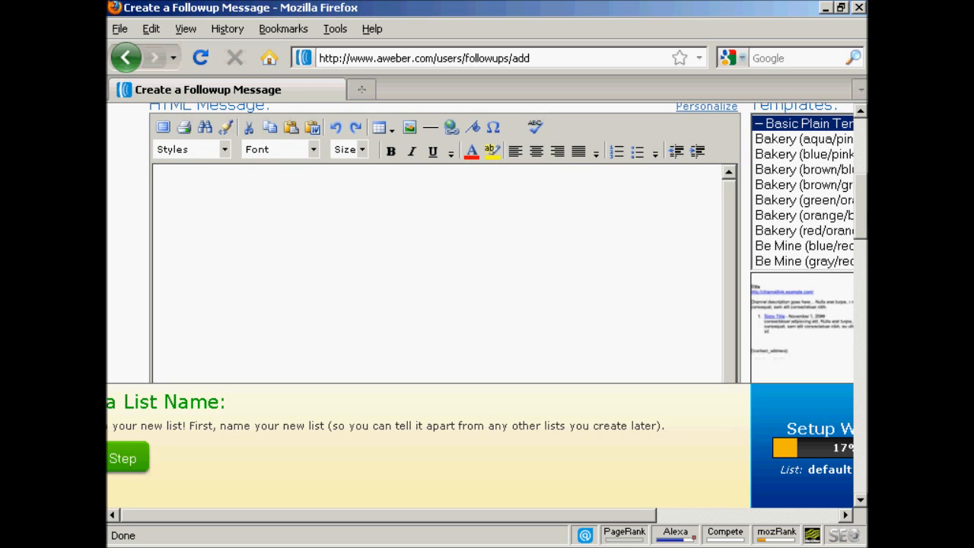
pyautogui.click(788, 145)
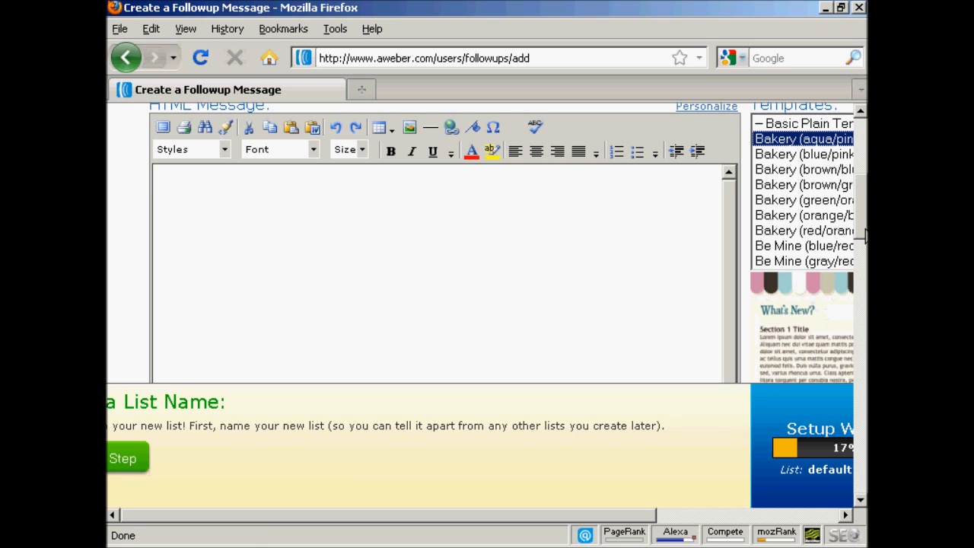
pyautogui.scroll(-2, 867, 236)
pyautogui.moveTo(628, 520); pyautogui.dragTo(774, 520)
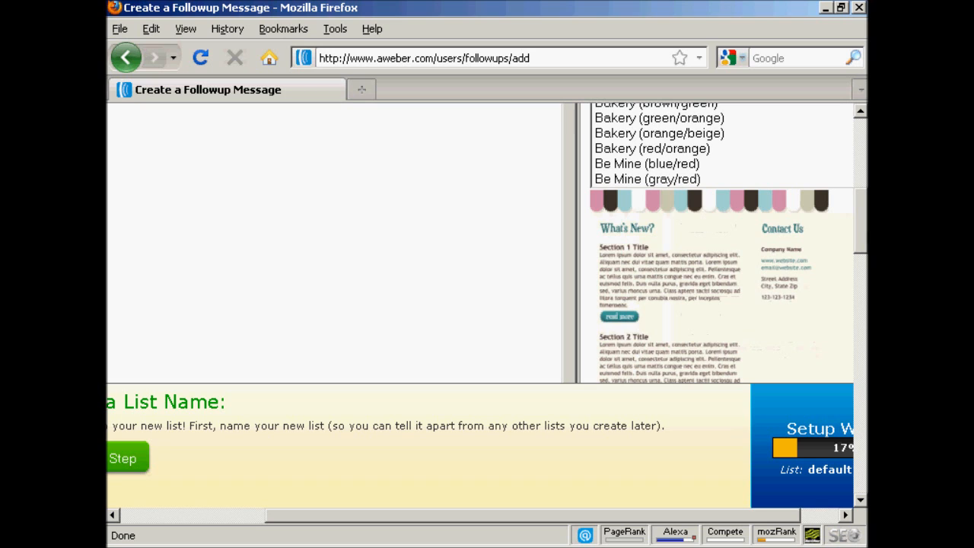
# Switch the HTML message's template to the Basic Plain Template (none)
pyautogui.scroll(2, 863, 226)
pyautogui.scroll(1, 864, 226)
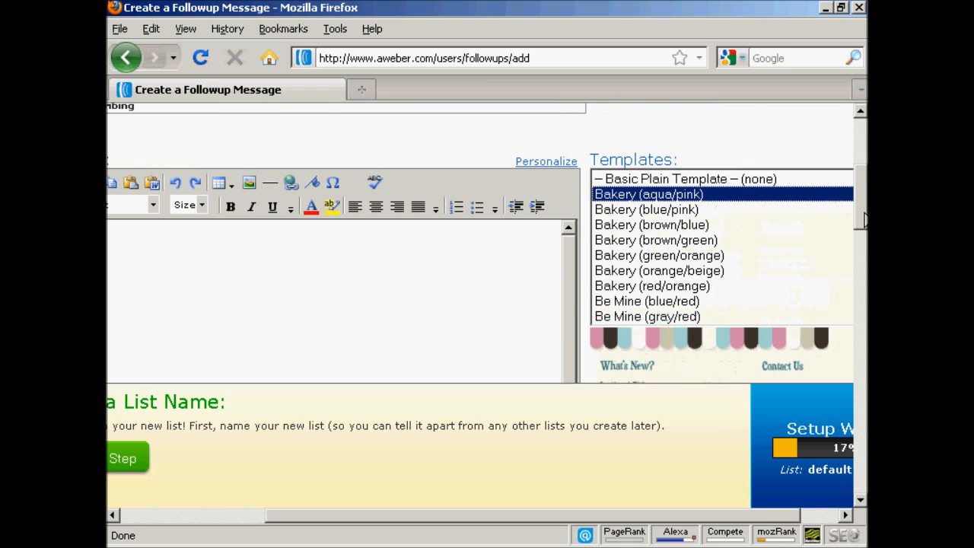
pyautogui.click(752, 181)
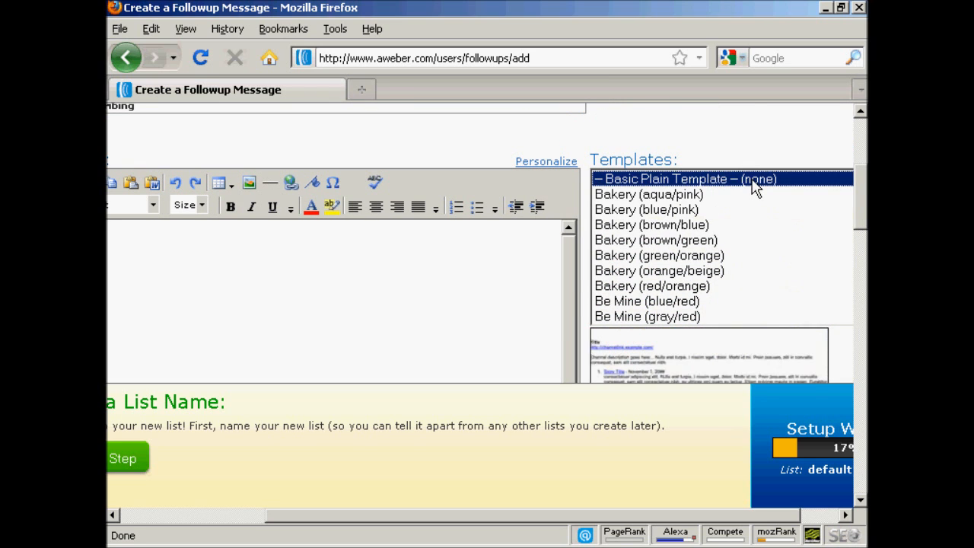
pyautogui.moveTo(693, 519); pyautogui.dragTo(603, 524)
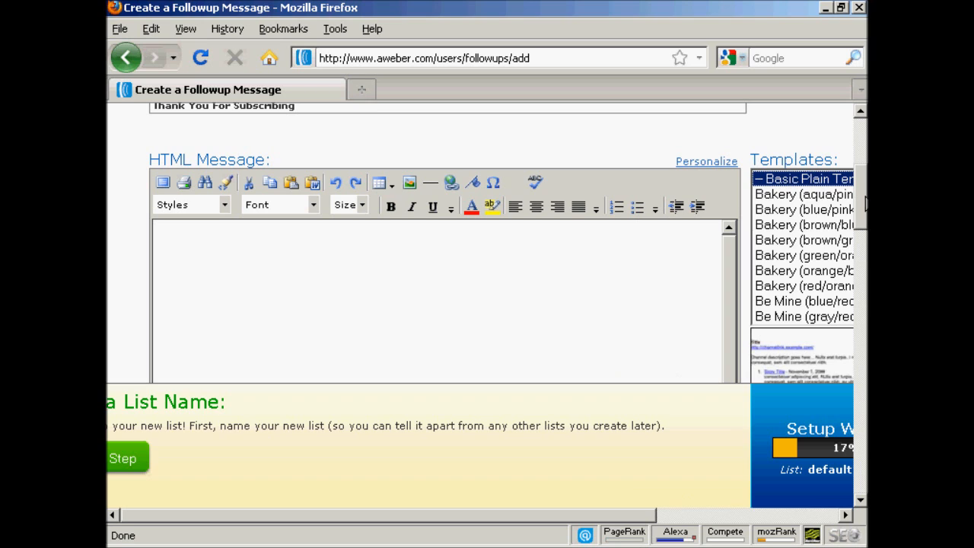
# Look over the message editor and the attachment, interval, click tracking and save options below it
pyautogui.scroll(-1, 866, 208)
pyautogui.moveTo(866, 208); pyautogui.dragTo(866, 213)
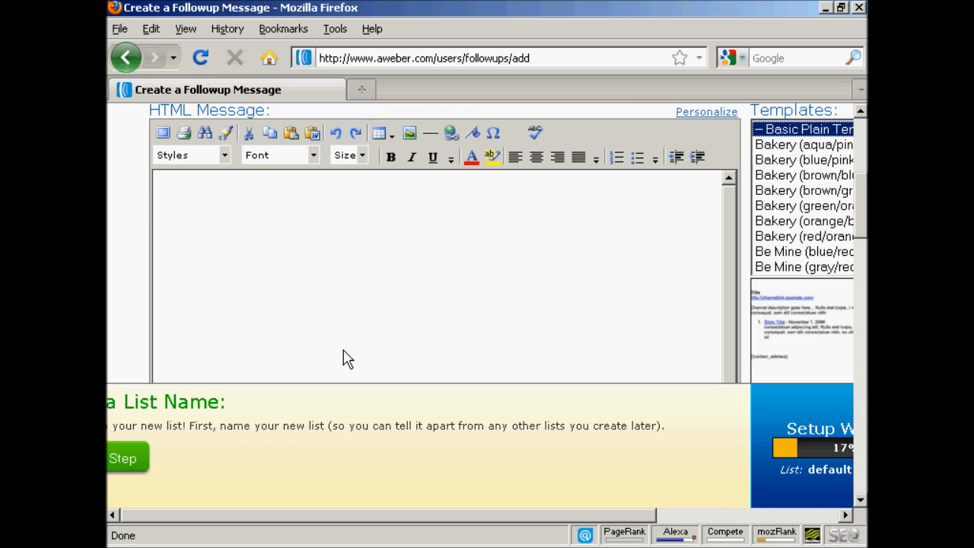
pyautogui.moveTo(863, 205); pyautogui.dragTo(866, 372)
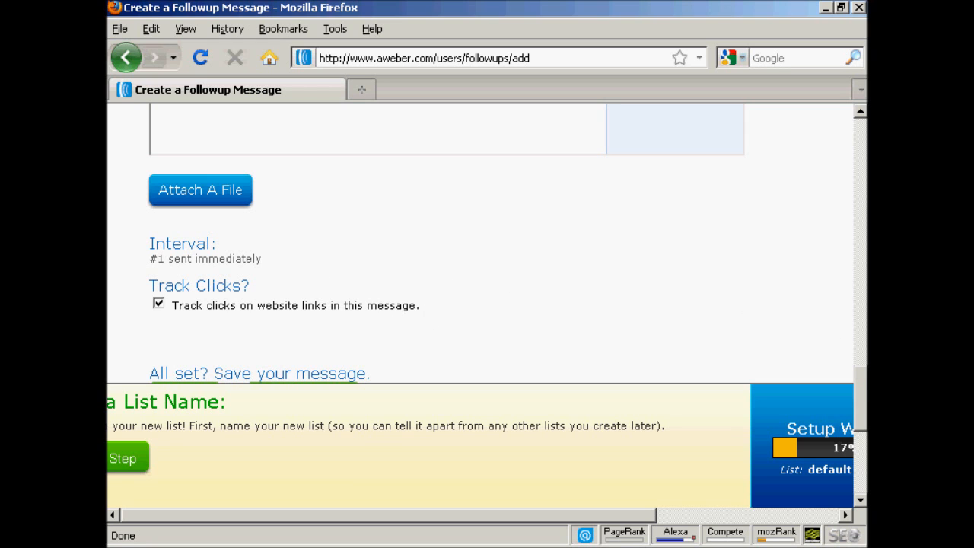
pyautogui.moveTo(863, 383); pyautogui.dragTo(863, 413)
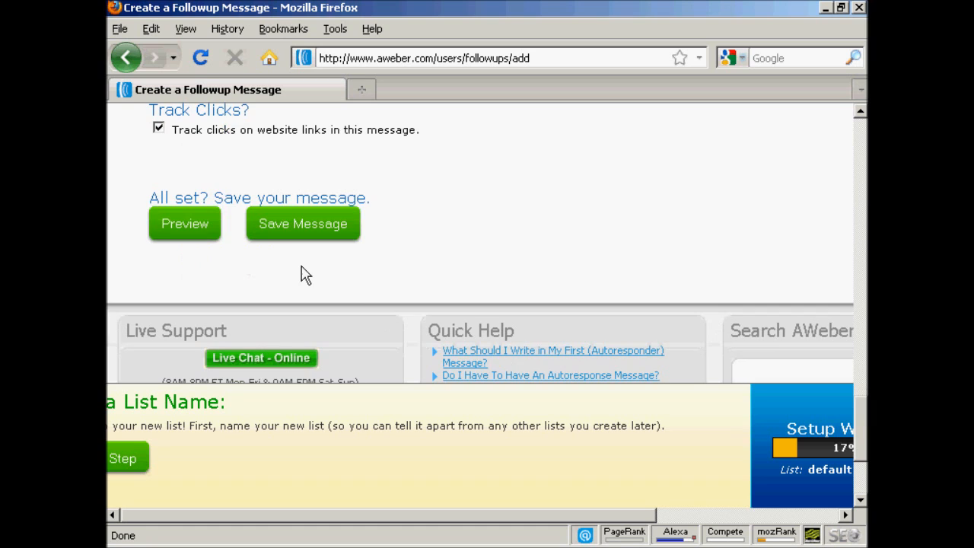
pyautogui.moveTo(864, 431); pyautogui.dragTo(864, 210)
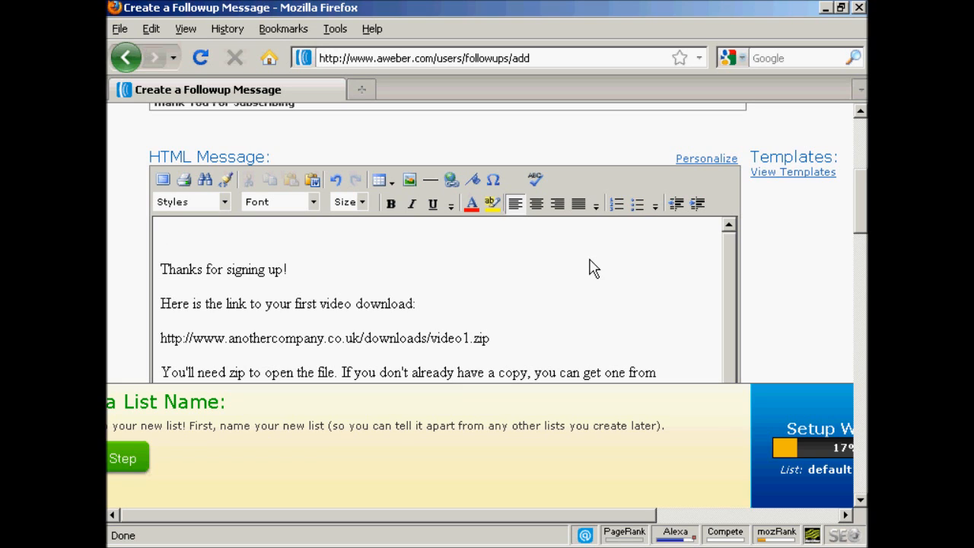
# Add the personalized greeting "Hi {!firstname}," above the message text, using the first name personalization field
pyautogui.write('Hi')
pyautogui.click(707, 160)
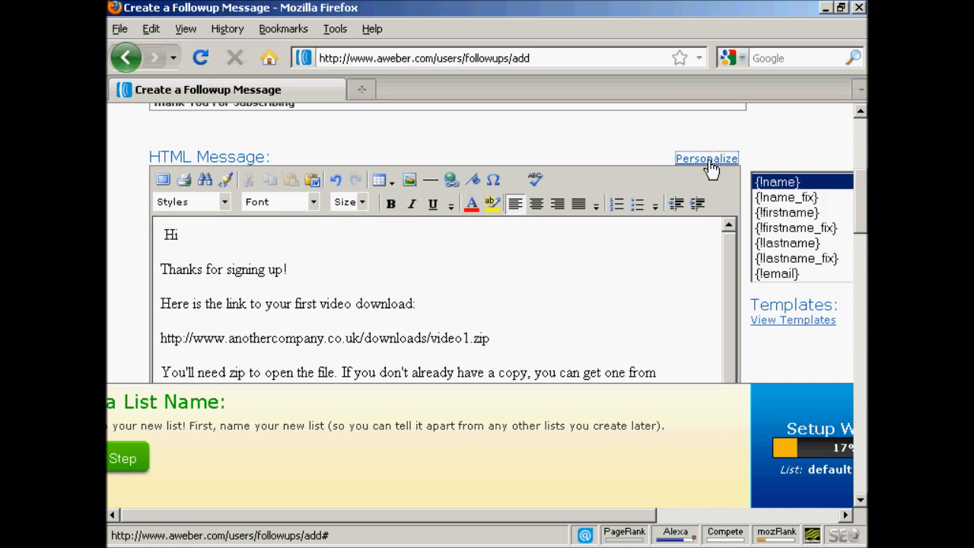
pyautogui.moveTo(645, 524); pyautogui.dragTo(757, 524)
pyautogui.moveTo(749, 201)
pyautogui.mouseDown()
pyautogui.moveTo(752, 244)
pyautogui.moveTo(753, 191)
pyautogui.mouseUp()
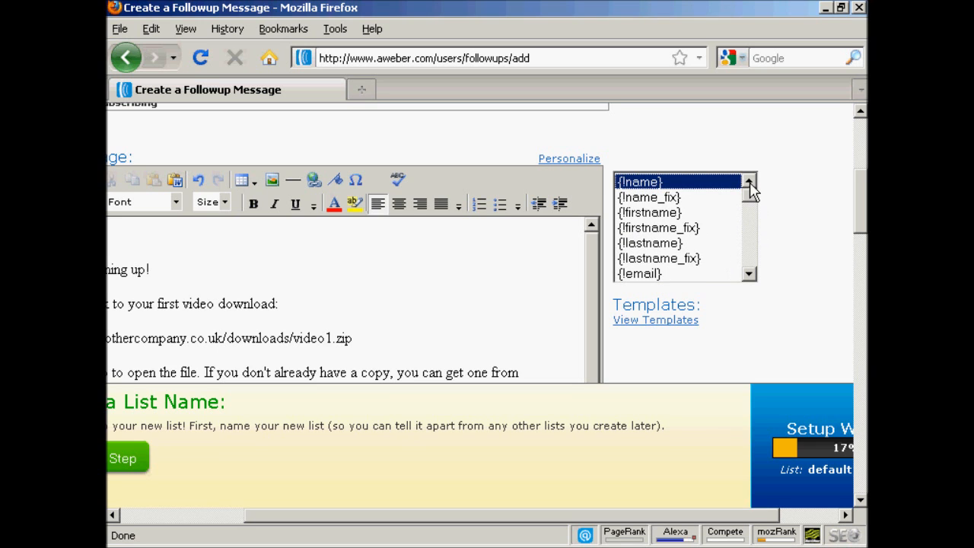
pyautogui.click(659, 213)
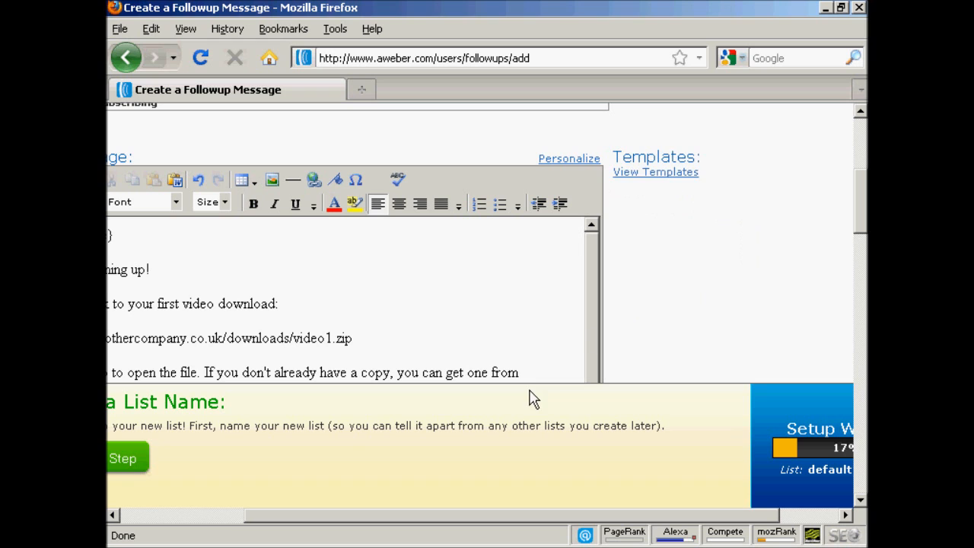
pyautogui.moveTo(556, 517); pyautogui.dragTo(350, 516)
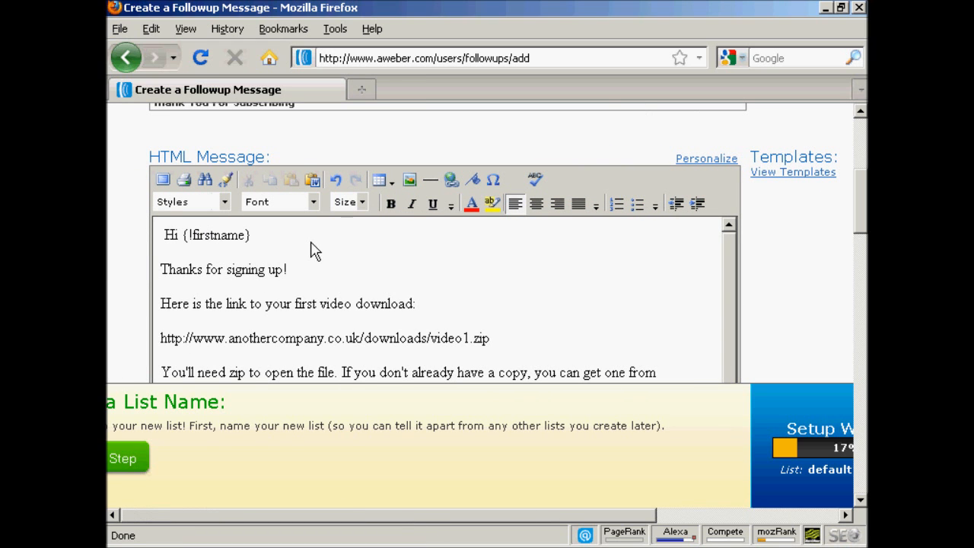
pyautogui.write(',')
pyautogui.moveTo(724, 284); pyautogui.dragTo(727, 302)
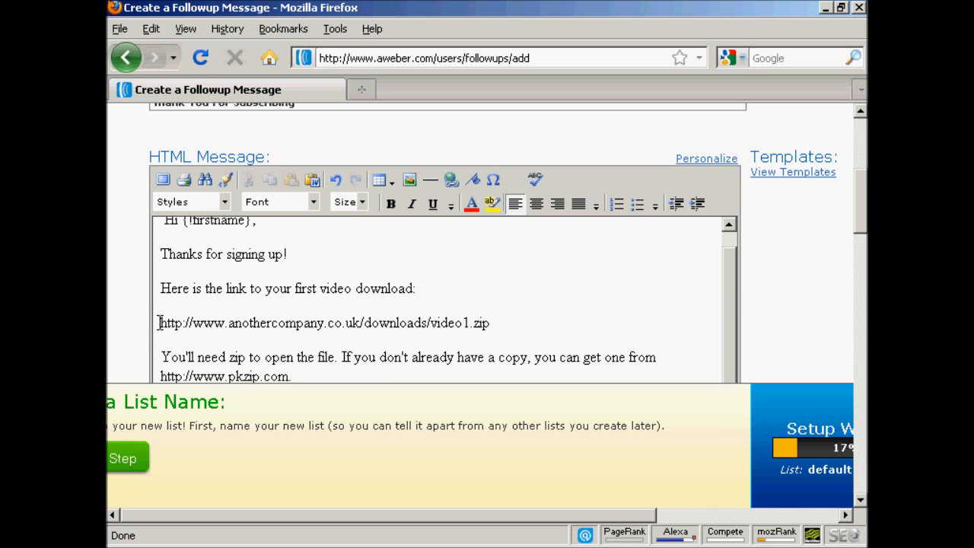
pyautogui.moveTo(160, 323); pyautogui.dragTo(491, 328)
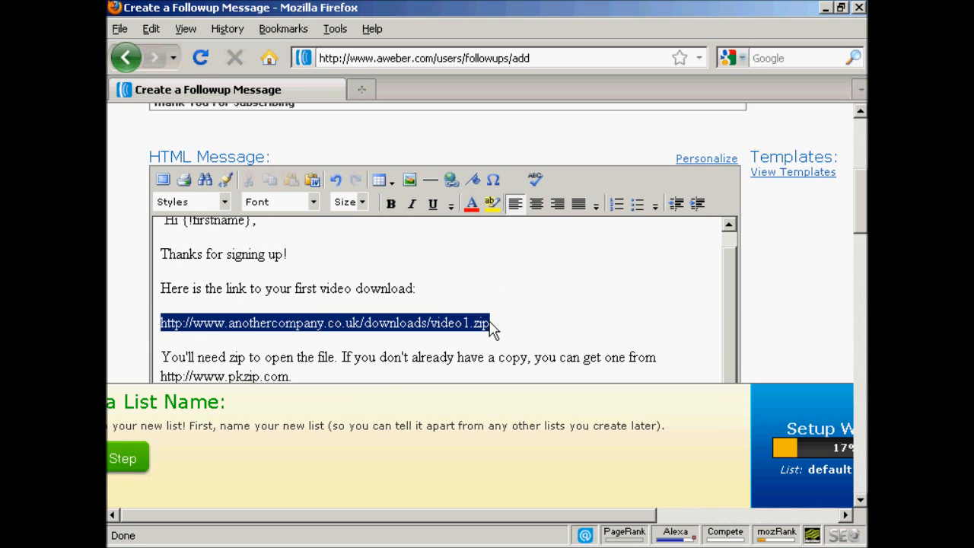
pyautogui.hotkey('ctrl', 'c')
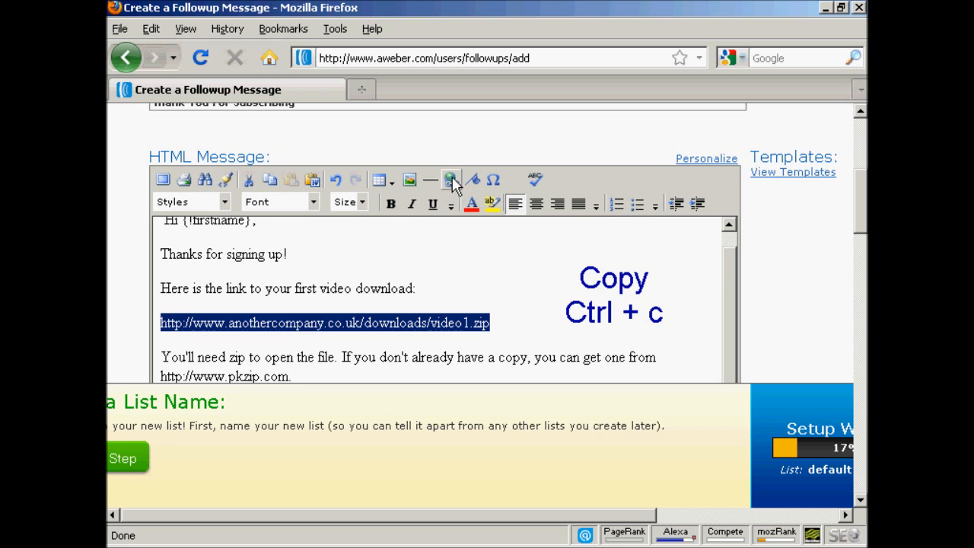
pyautogui.click(451, 180)
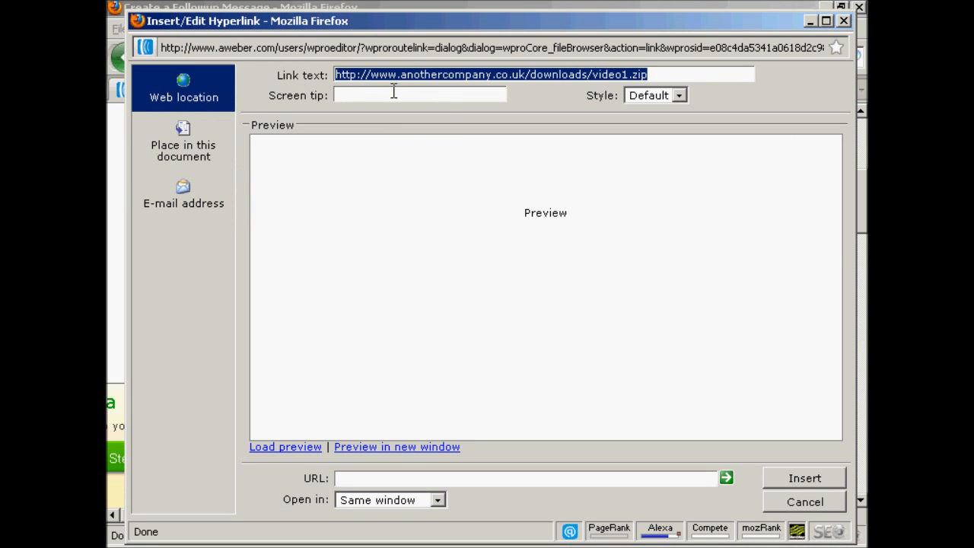
pyautogui.click(340, 478)
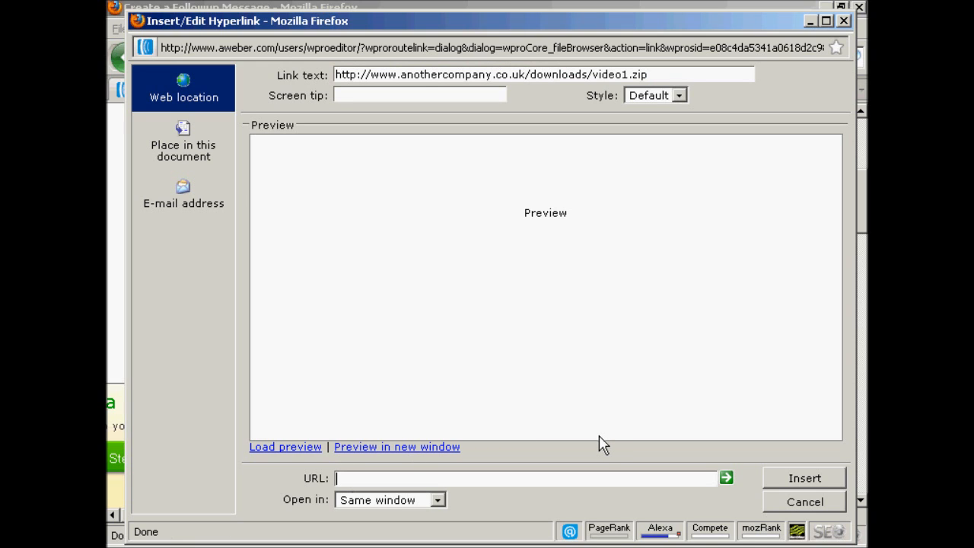
pyautogui.hotkey('ctrl', 'v')
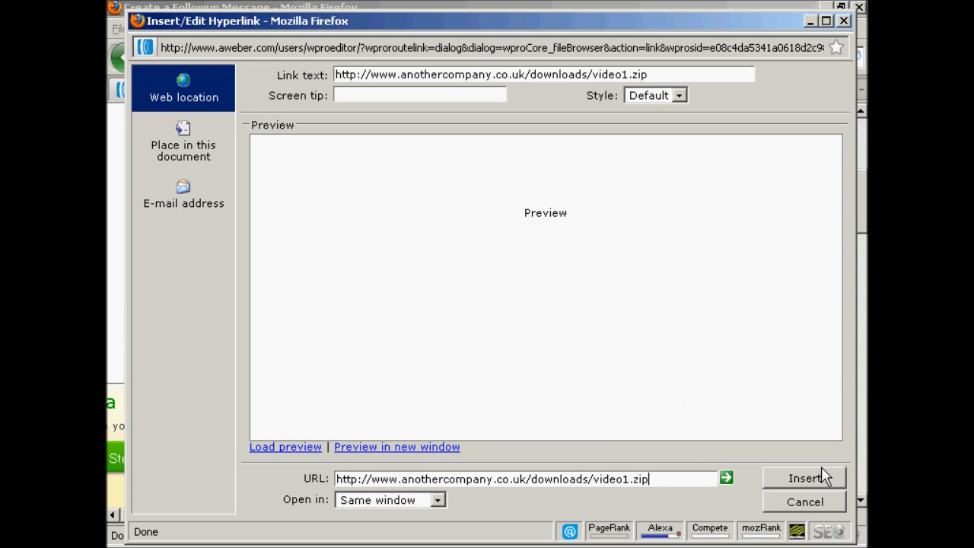
pyautogui.click(799, 485)
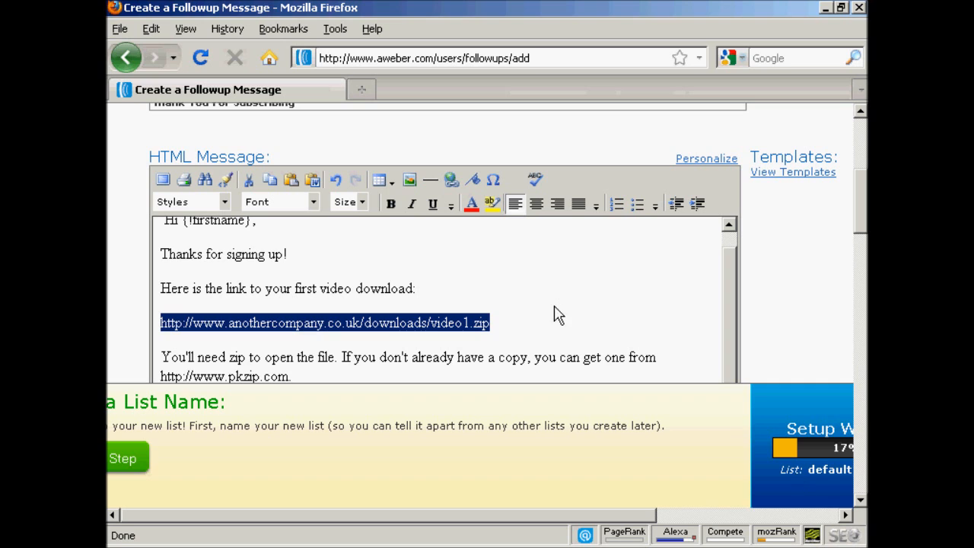
pyautogui.click(512, 323)
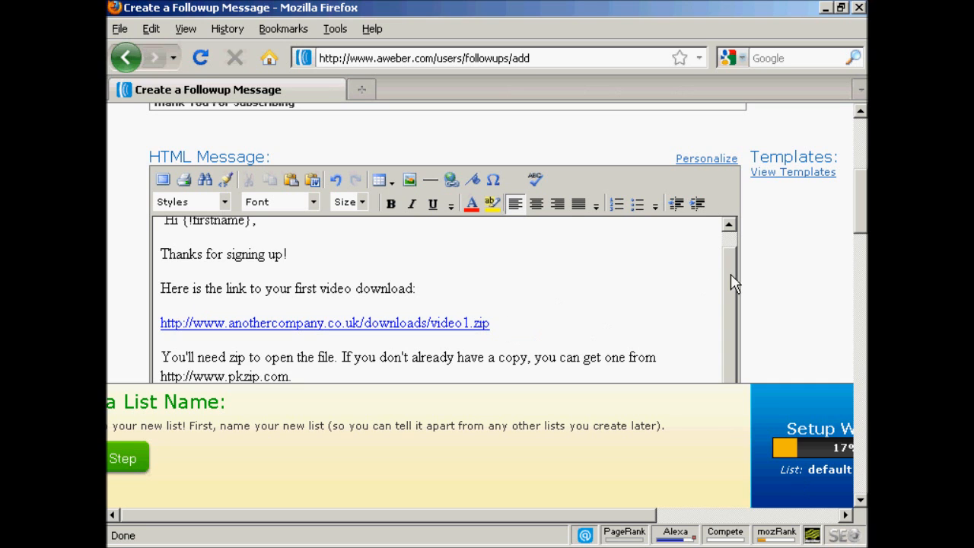
# Preview the follow up message to check its text and links, and close the preview
pyautogui.moveTo(862, 199); pyautogui.dragTo(867, 219)
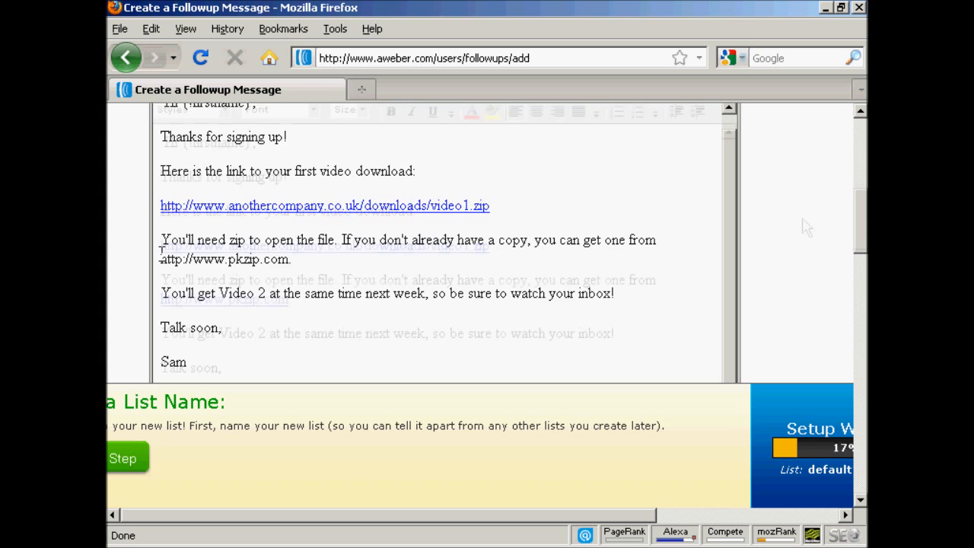
pyautogui.moveTo(862, 213); pyautogui.dragTo(852, 409)
pyautogui.click(182, 304)
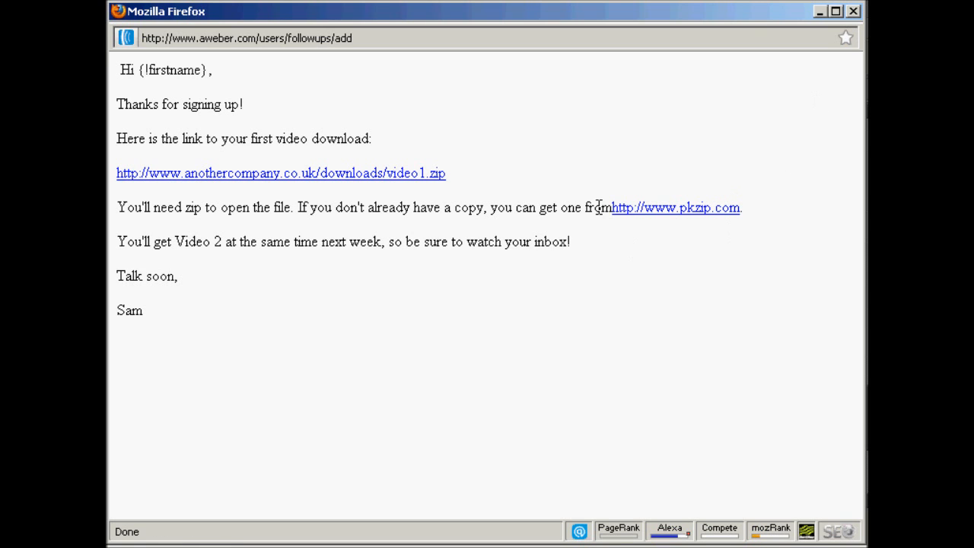
pyautogui.click(854, 14)
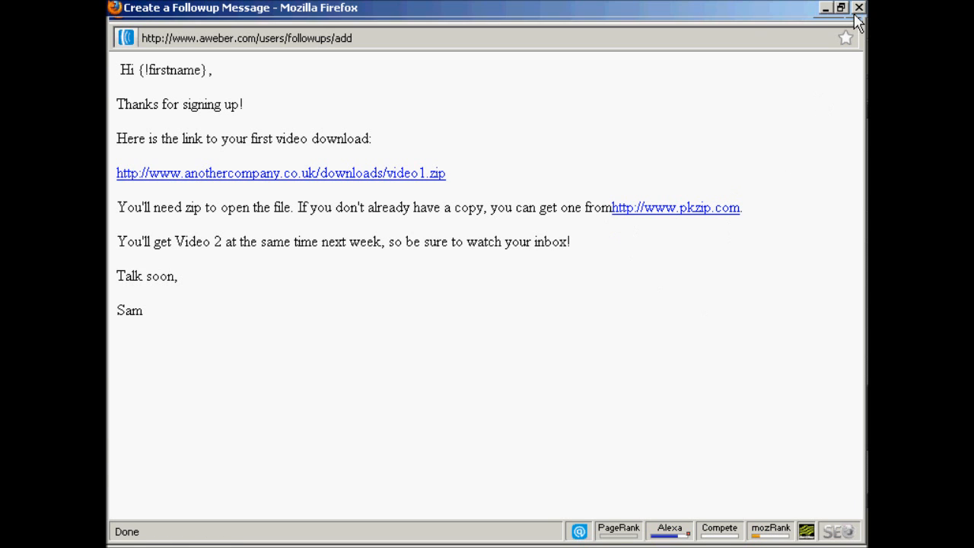
# Add a space after "you can get one from" before the pkzip link and preview the message again
pyautogui.moveTo(860, 367); pyautogui.dragTo(859, 254)
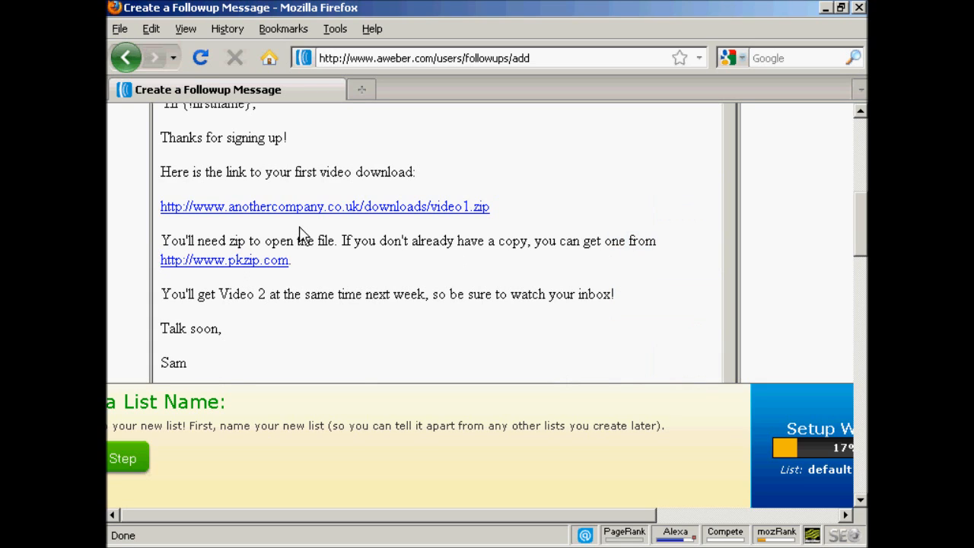
pyautogui.click(657, 241)
pyautogui.moveTo(862, 219); pyautogui.dragTo(864, 420)
pyautogui.click(179, 260)
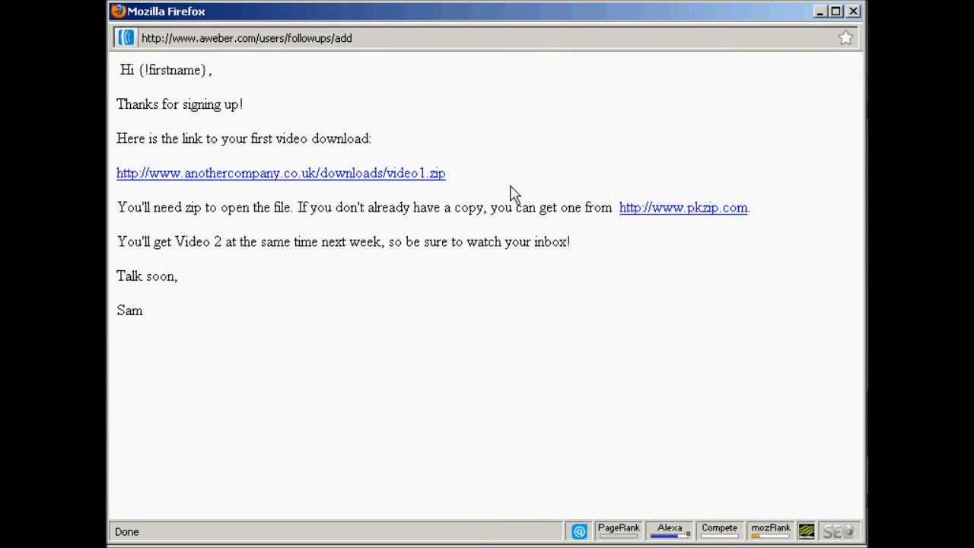
pyautogui.click(853, 12)
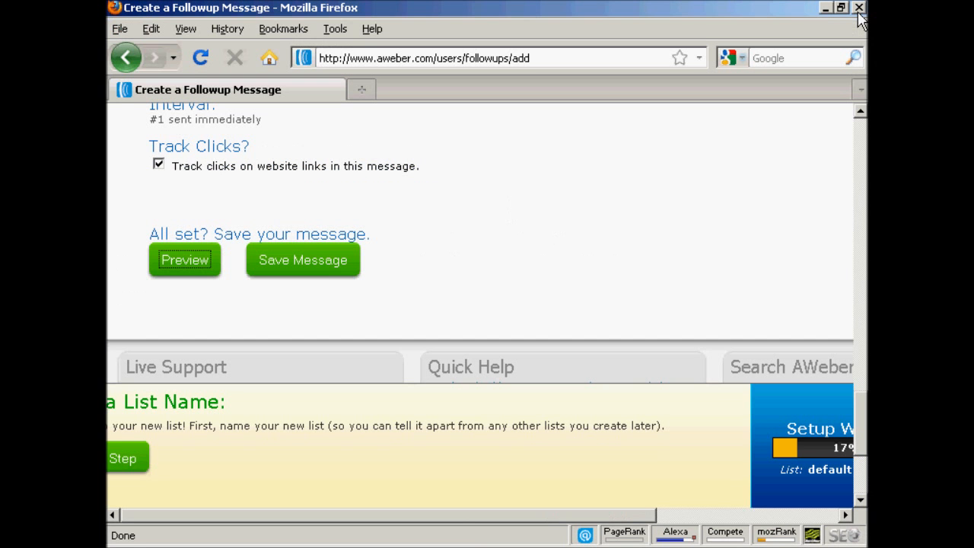
# Save the follow up message and check its entry in the list of follow up messages
pyautogui.click(310, 259)
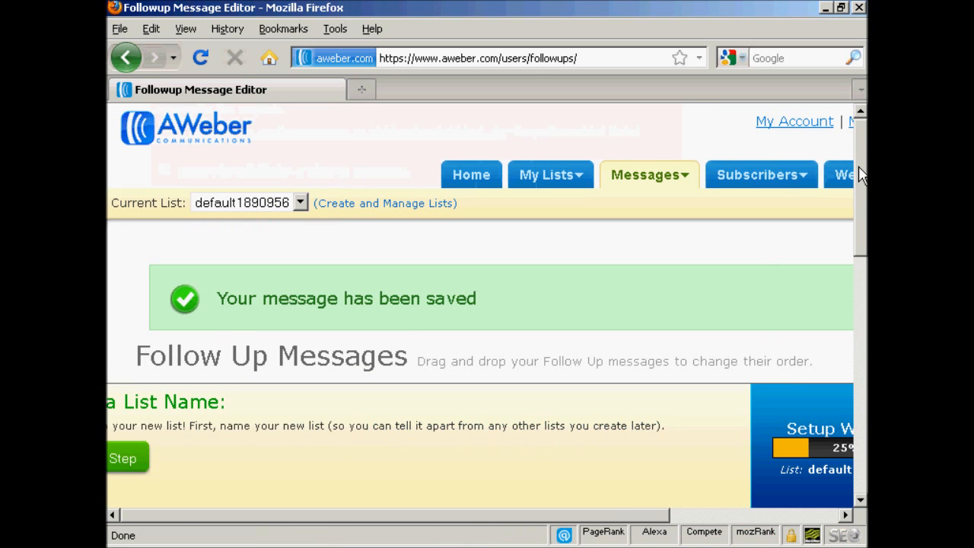
pyautogui.scroll(-3, 853, 178)
pyautogui.scroll(-1, 487, 243)
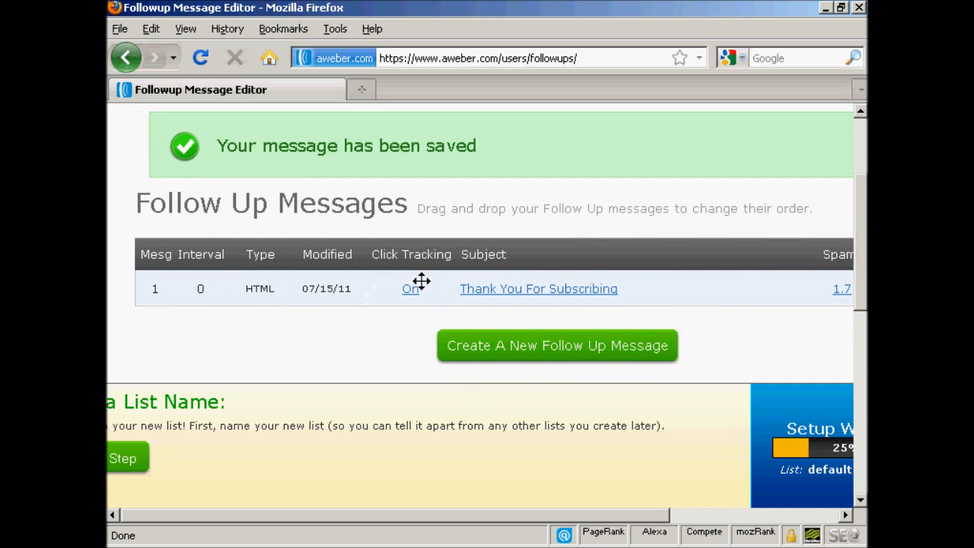
# Open the web forms of the current list and create a new web form
pyautogui.moveTo(590, 516)
pyautogui.mouseDown()
pyautogui.moveTo(742, 519)
pyautogui.moveTo(604, 516)
pyautogui.mouseUp()
pyautogui.scroll(4, 861, 291)
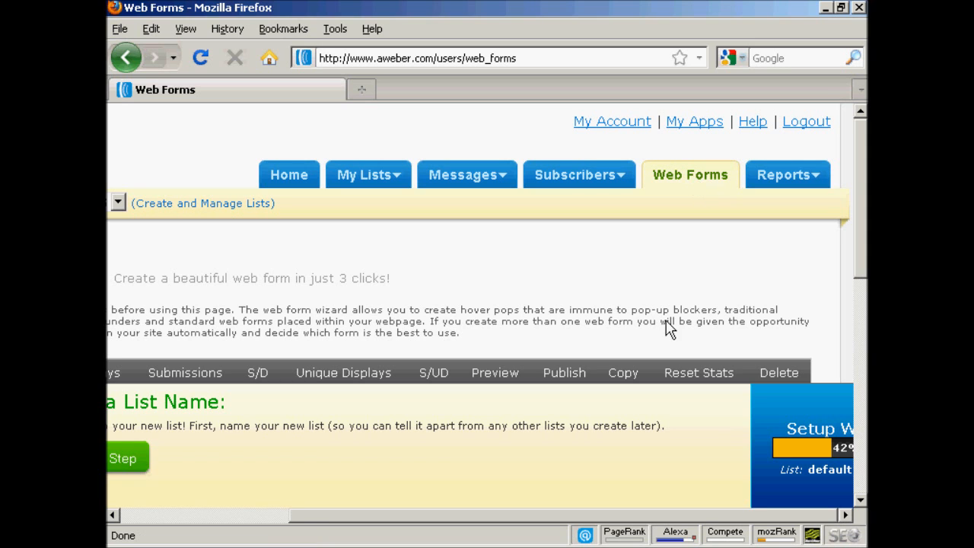
pyautogui.moveTo(695, 516); pyautogui.dragTo(441, 524)
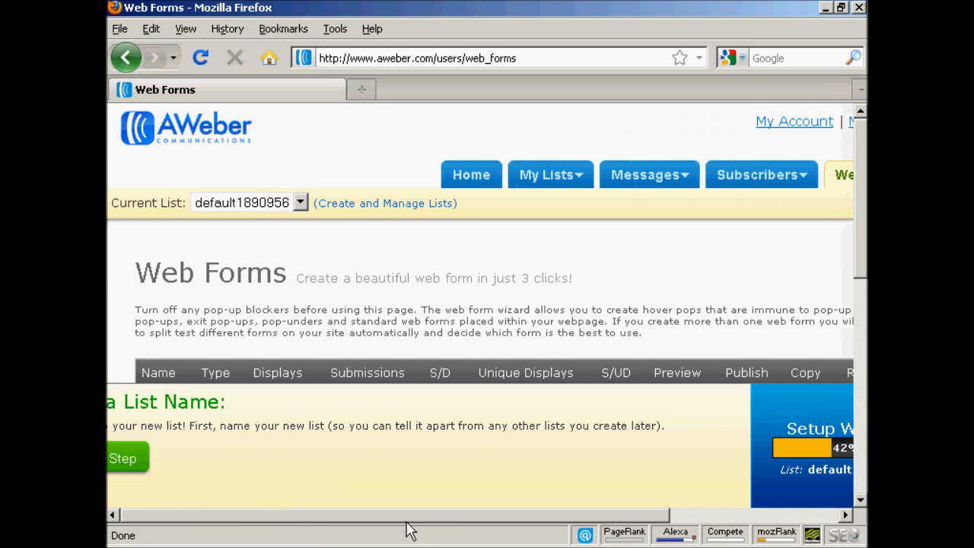
pyautogui.moveTo(865, 218); pyautogui.dragTo(864, 263)
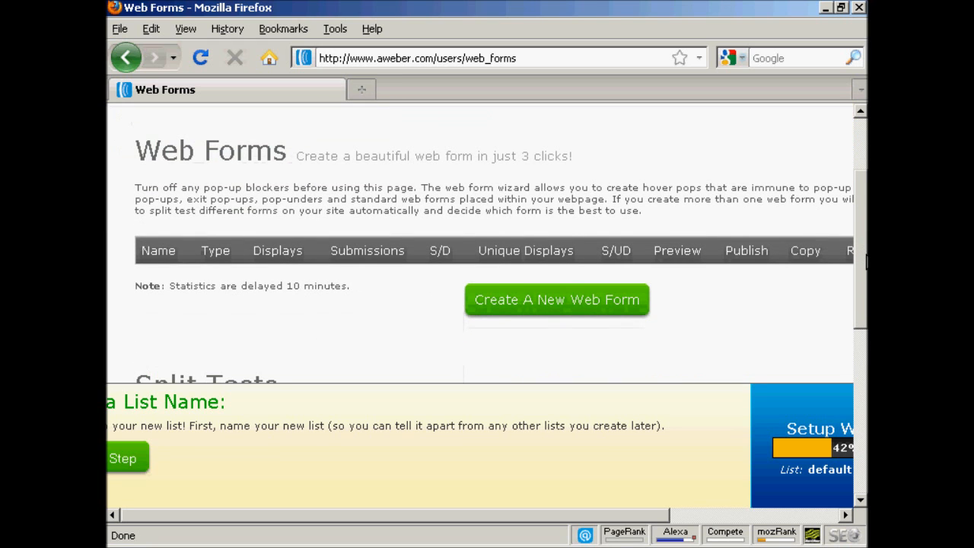
pyautogui.click(515, 312)
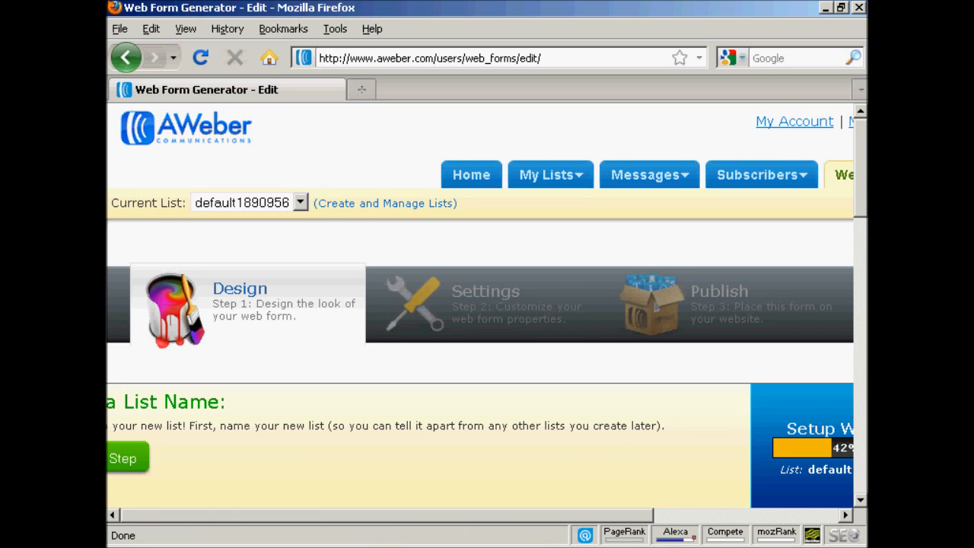
# Load the red BBQ template from the new templates into the web form
pyautogui.moveTo(864, 177); pyautogui.dragTo(862, 246)
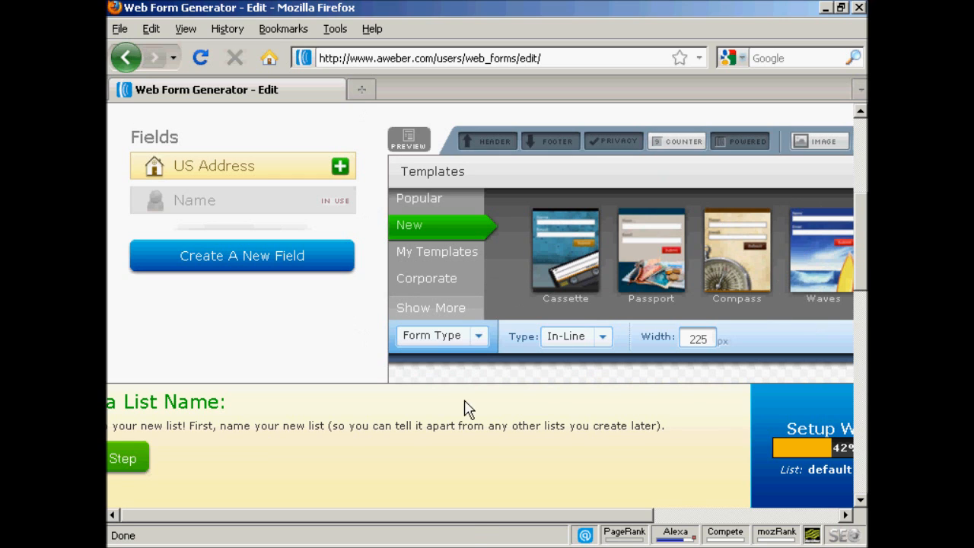
pyautogui.moveTo(468, 517); pyautogui.dragTo(629, 518)
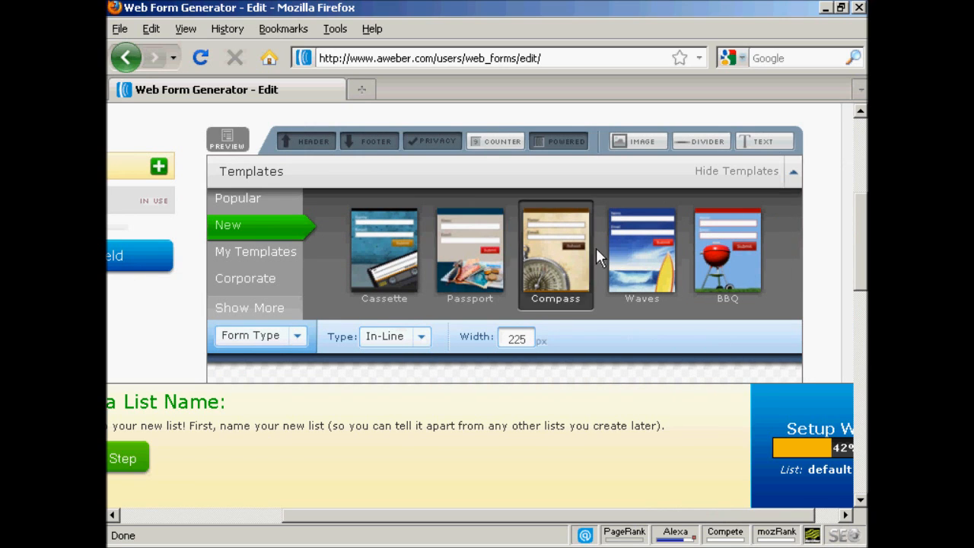
pyautogui.click(734, 251)
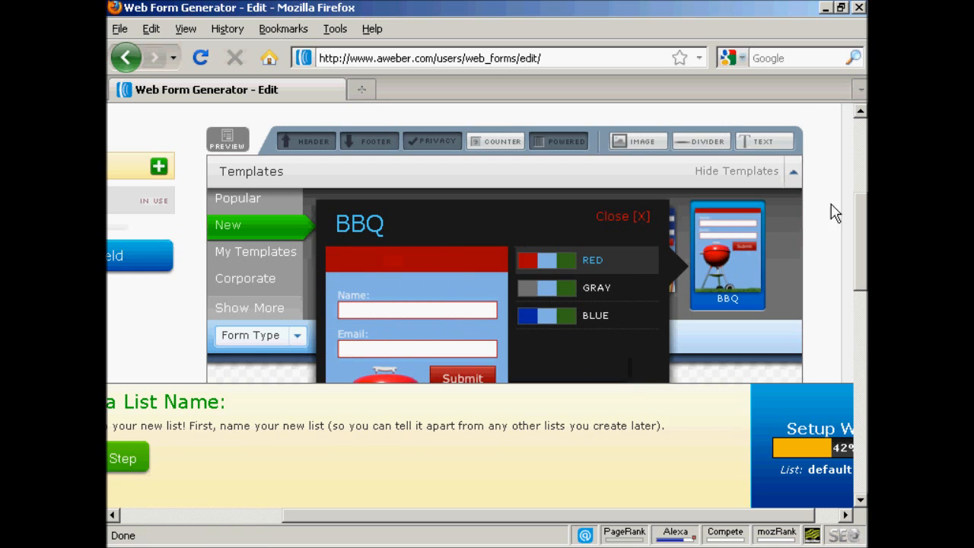
pyautogui.scroll(-5, 487, 244)
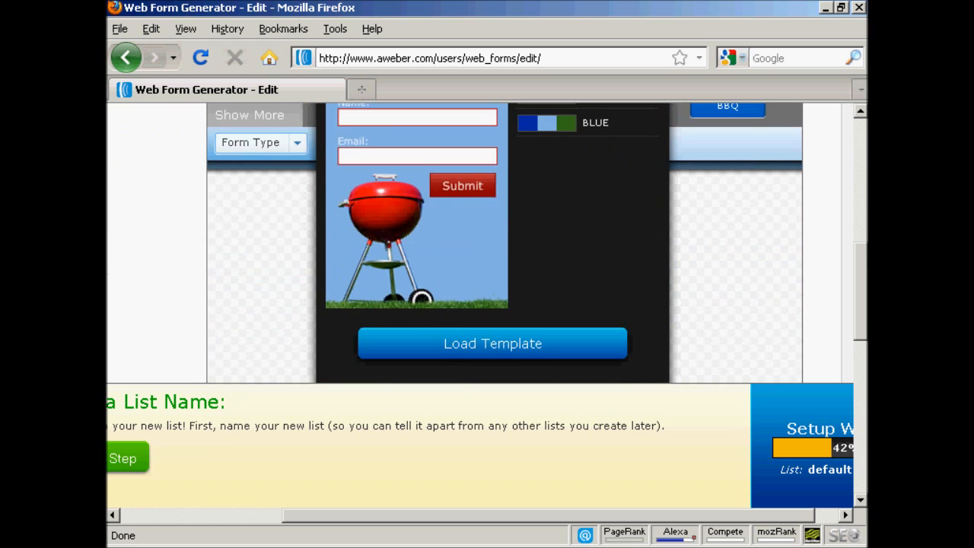
pyautogui.scroll(2, 487, 244)
pyautogui.scroll(-3, 487, 243)
pyautogui.click(466, 342)
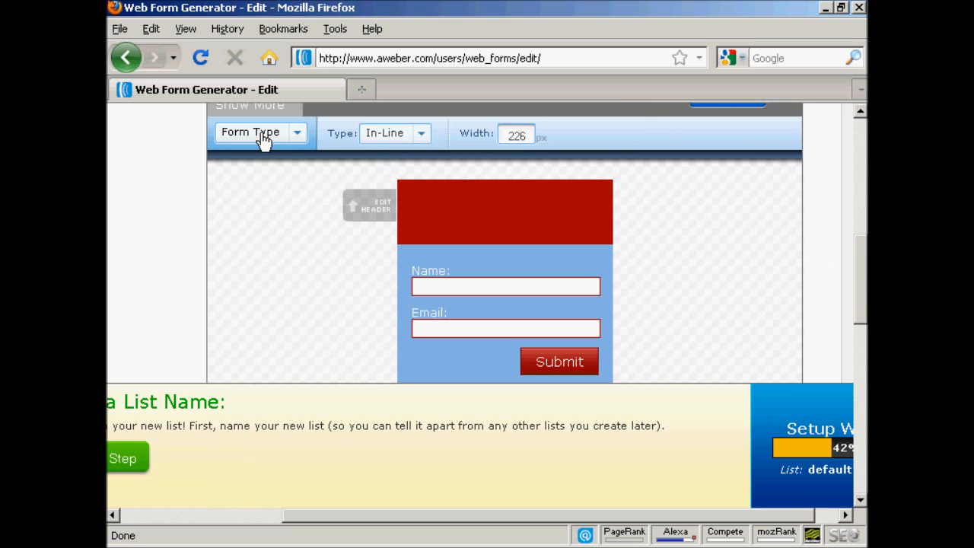
# Set the form's header text to "Get your free BBQ Video Now! Just complete the box below." and proceed to the form settings
pyautogui.click(352, 205)
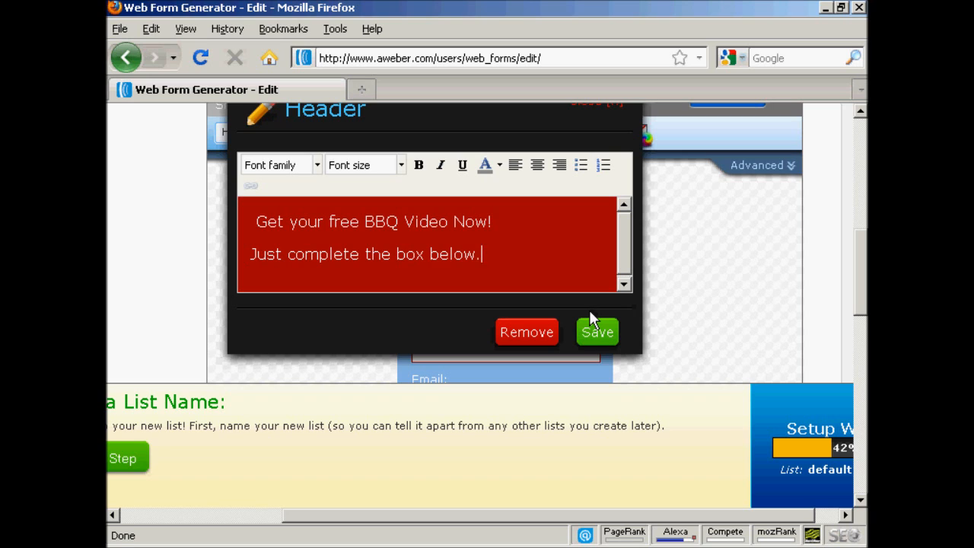
pyautogui.click(596, 341)
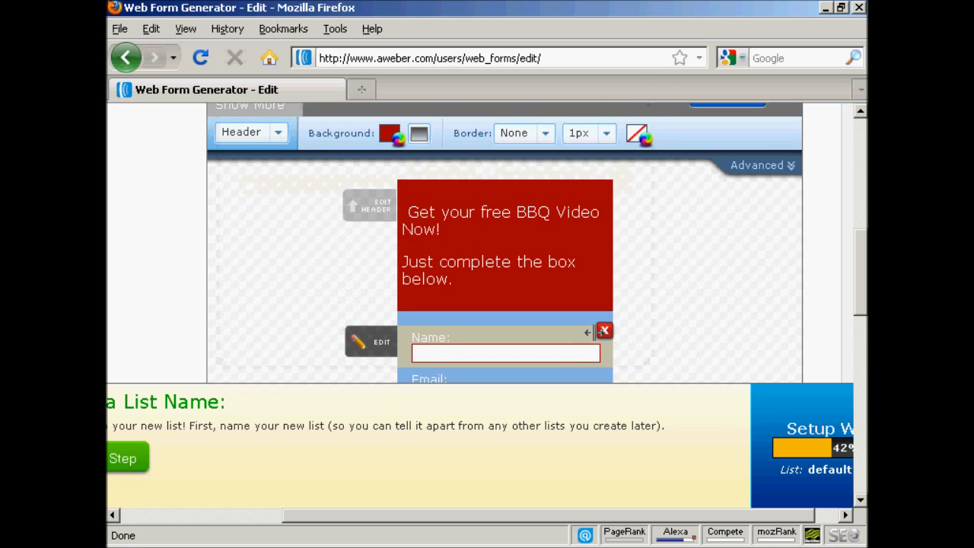
pyautogui.moveTo(863, 266); pyautogui.dragTo(865, 365)
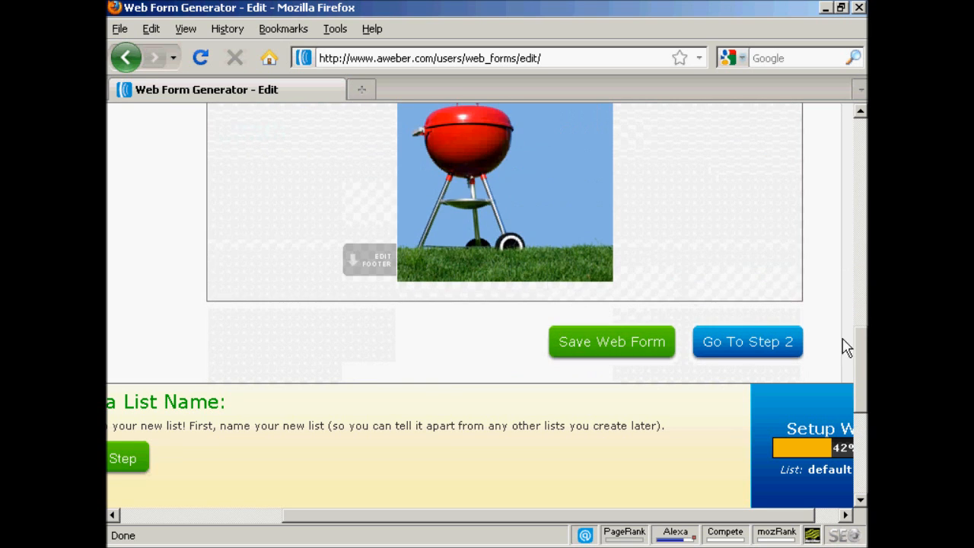
pyautogui.click(753, 346)
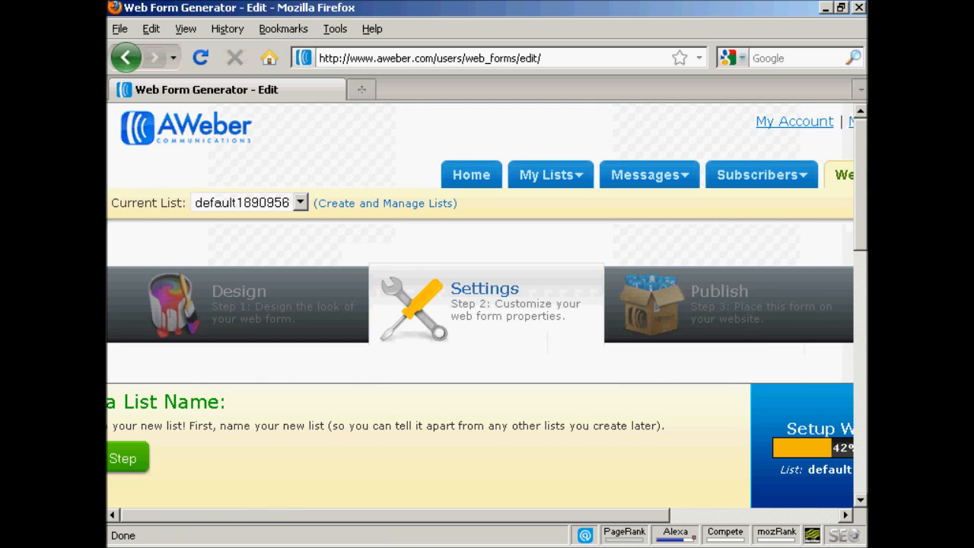
# Review the form settings, keep the name "My Web Form" and the Basic Version pages, and proceed to publishing
pyautogui.moveTo(860, 156); pyautogui.dragTo(860, 272)
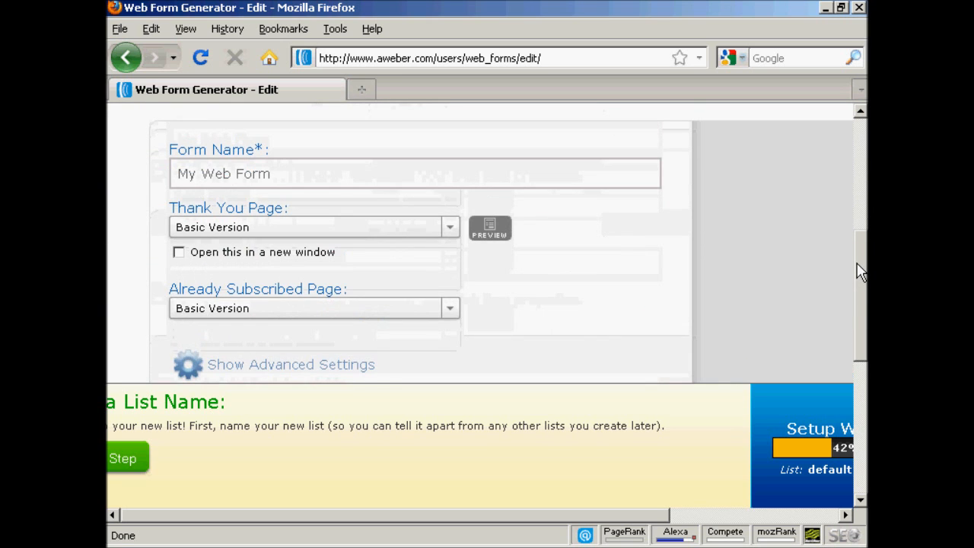
pyautogui.click(243, 174)
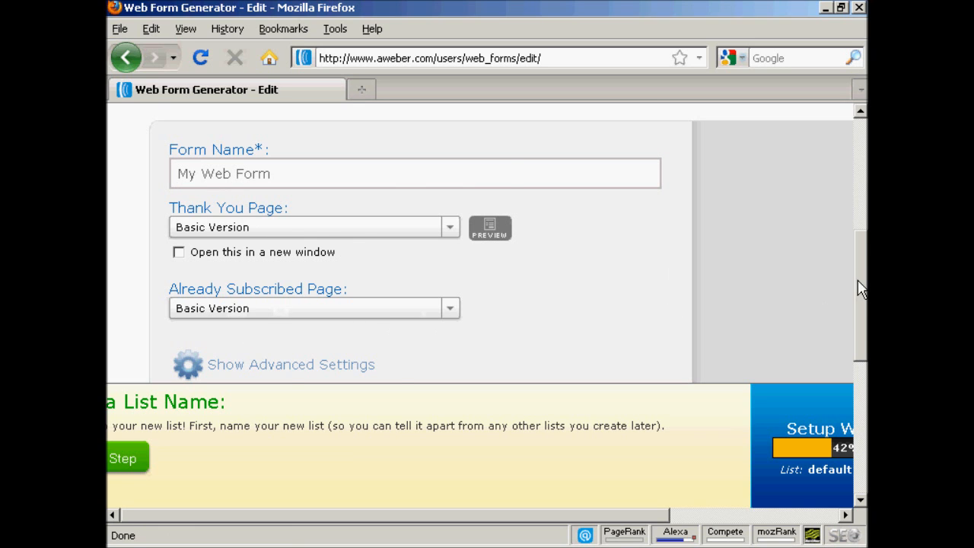
pyautogui.scroll(-3, 859, 304)
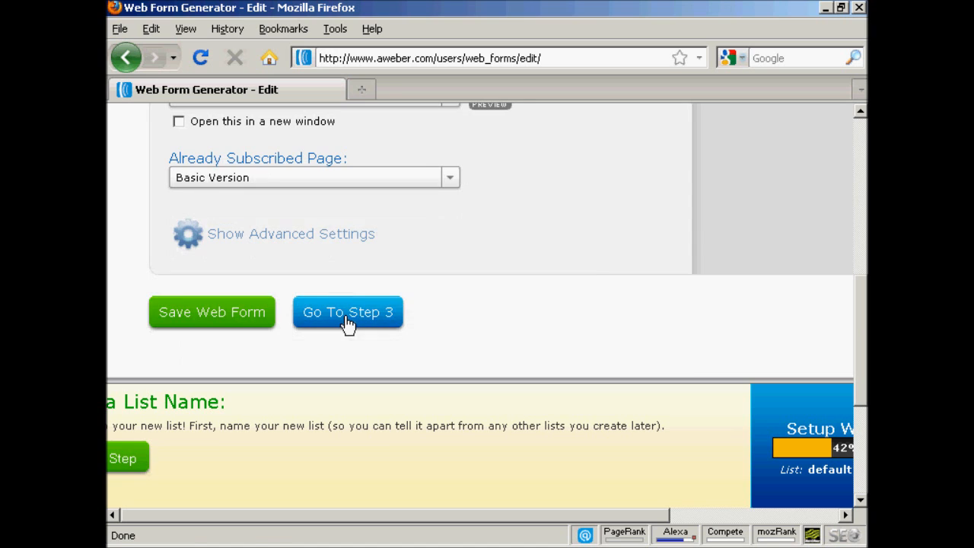
pyautogui.click(348, 314)
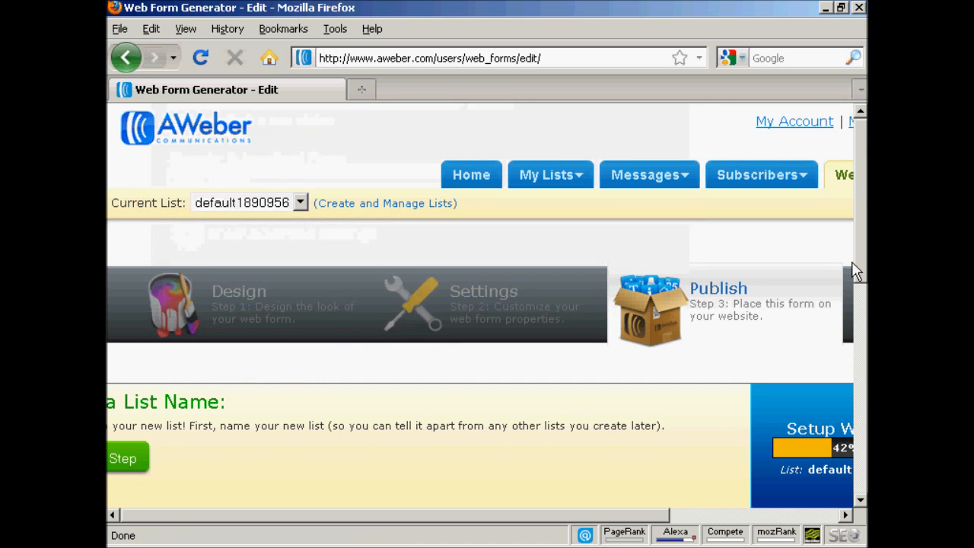
# Save the web form from the publishing step
pyautogui.scroll(-1, 863, 244)
pyautogui.scroll(-3, 863, 244)
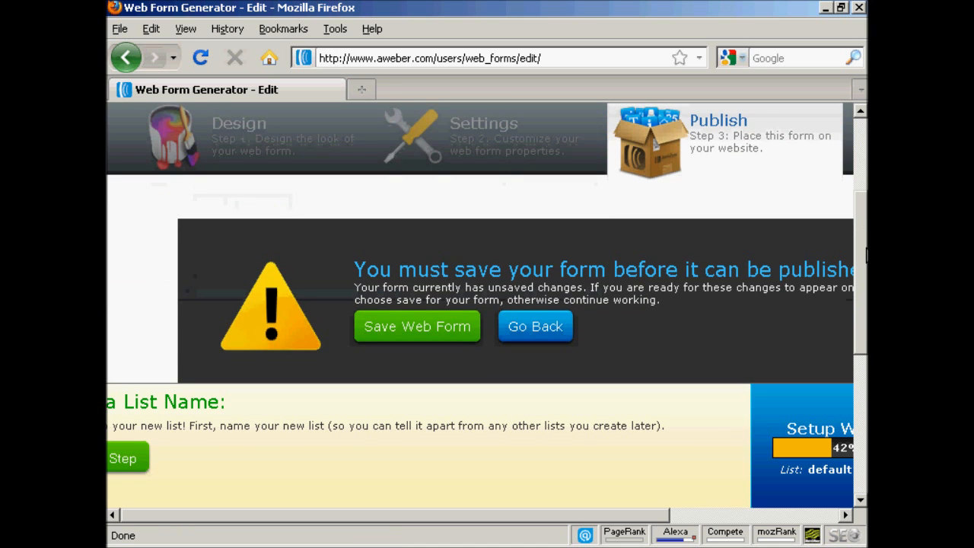
pyautogui.moveTo(866, 257); pyautogui.dragTo(866, 262)
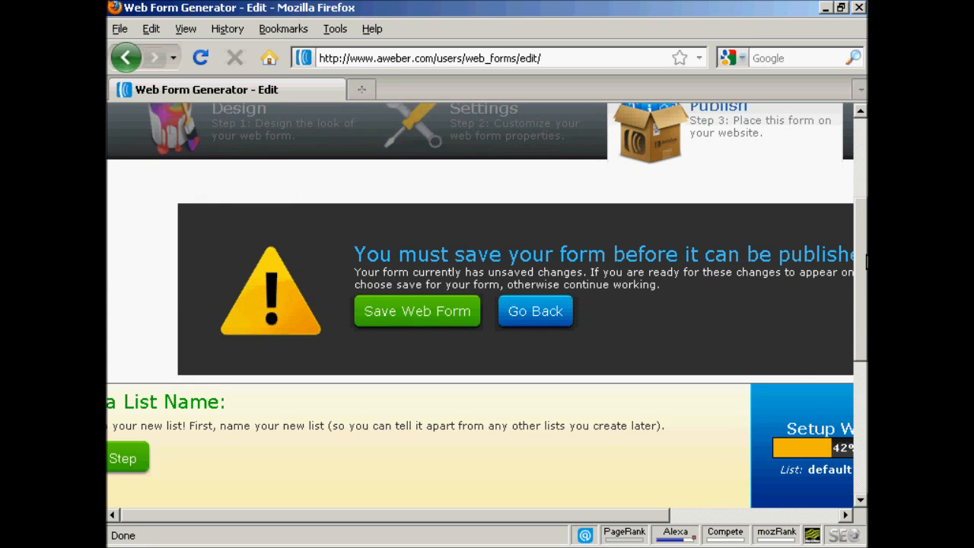
pyautogui.click(408, 319)
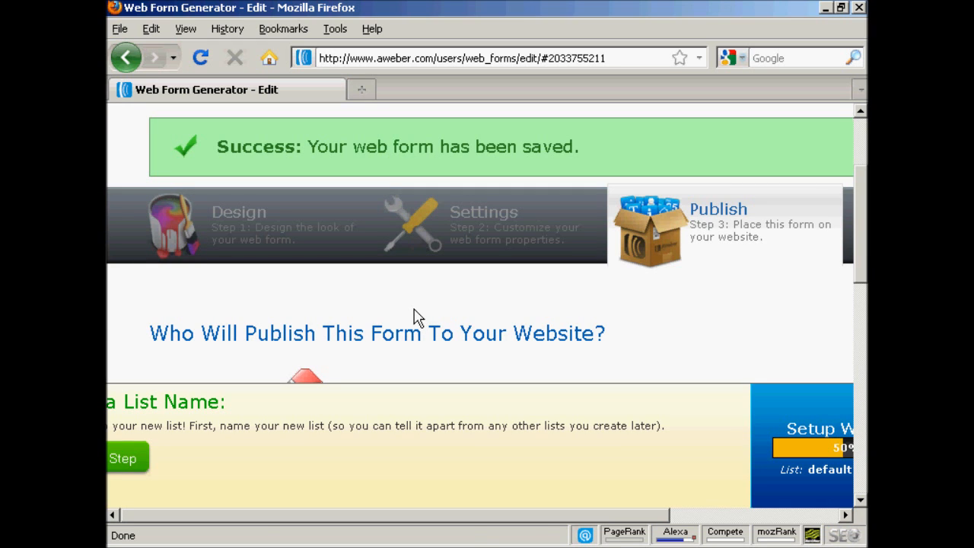
# Choose to install the form yourself and show its raw HTML version instead of the Javascript snippet
pyautogui.moveTo(865, 204); pyautogui.dragTo(865, 244)
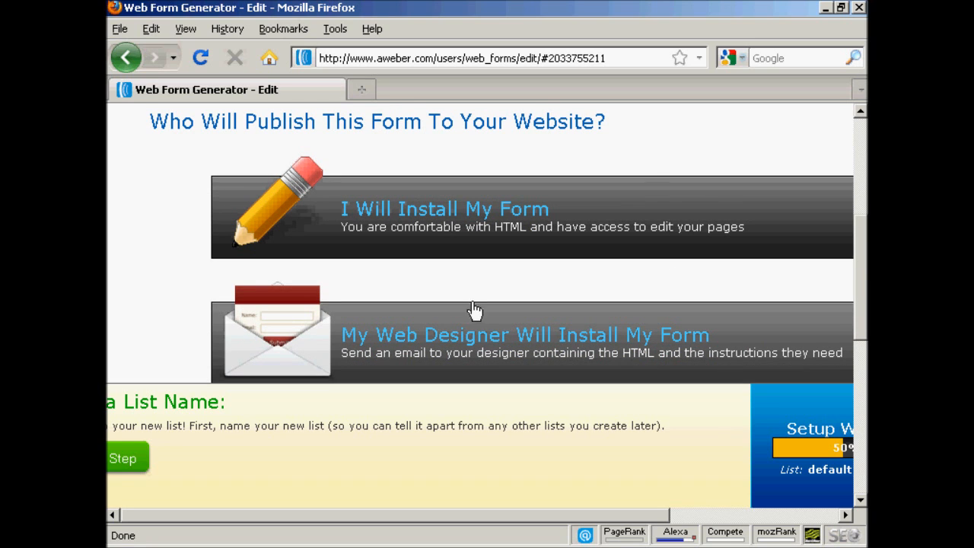
pyautogui.moveTo(540, 520); pyautogui.dragTo(622, 533)
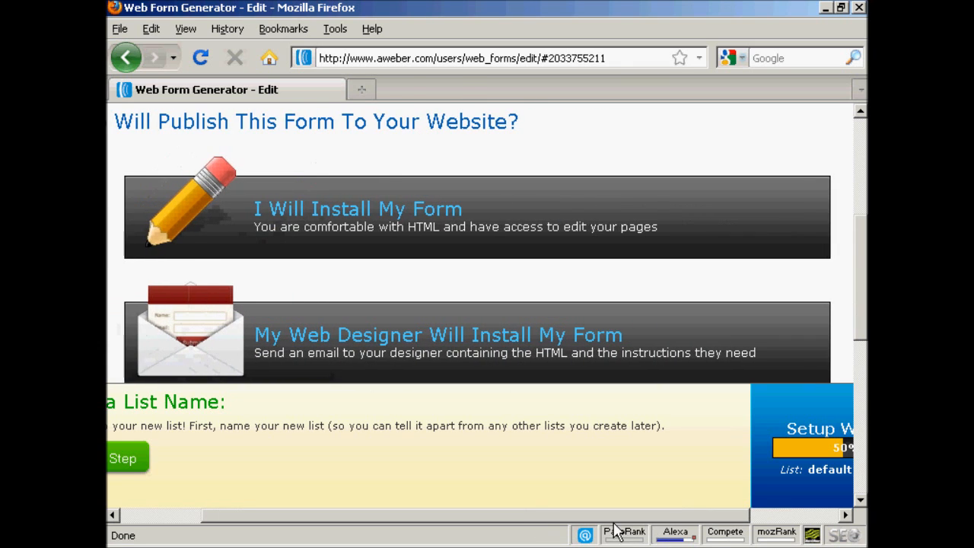
pyautogui.click(387, 216)
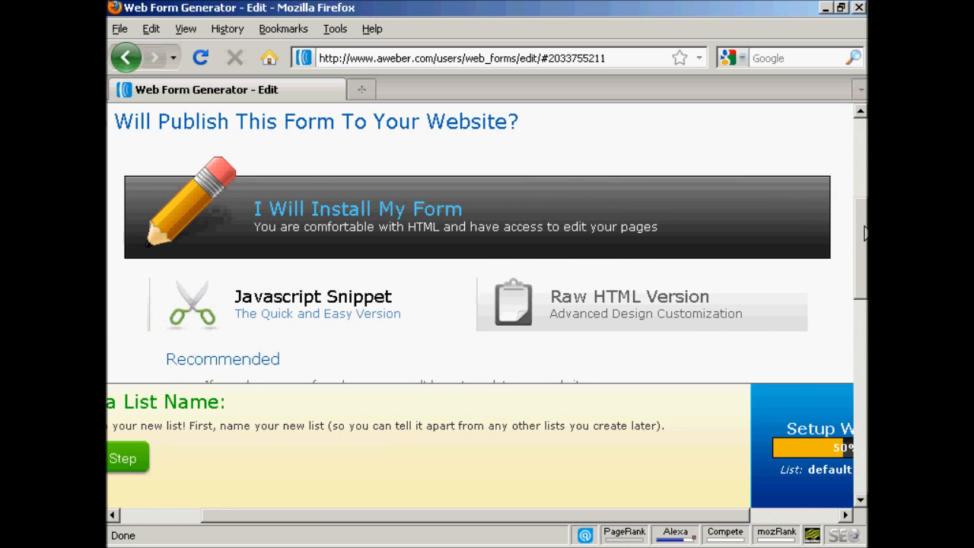
pyautogui.scroll(-2, 865, 233)
pyautogui.scroll(-1, 865, 233)
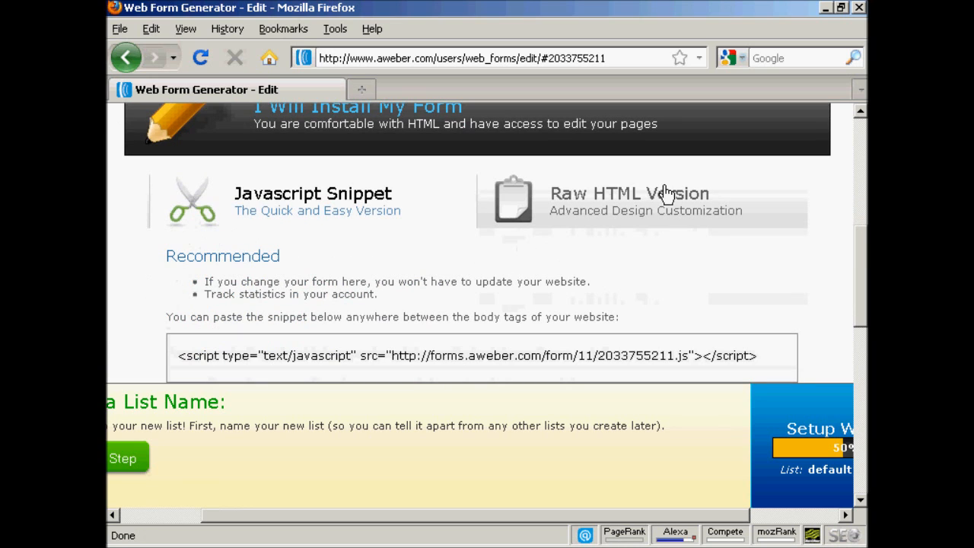
pyautogui.click(618, 213)
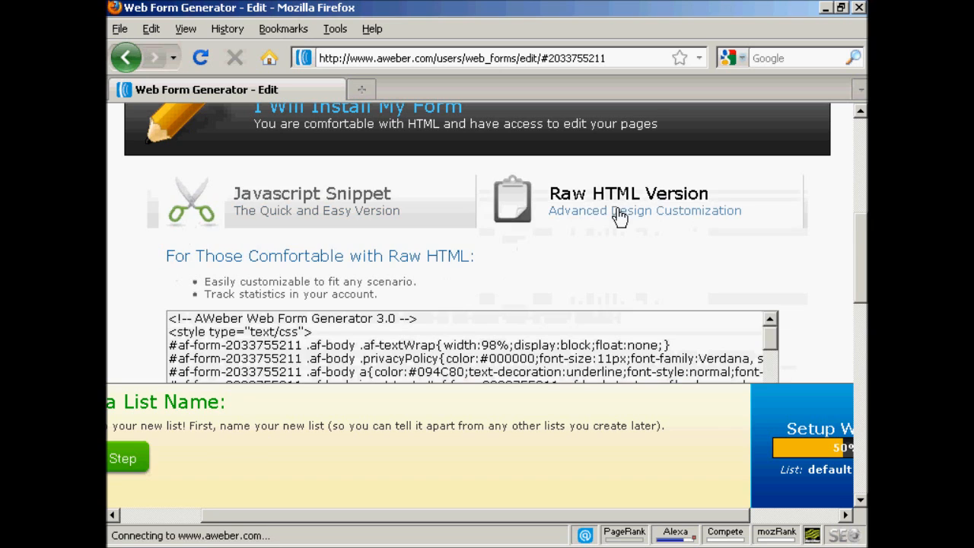
# Copy the web form's entire raw HTML code and return to the start of the page
pyautogui.moveTo(865, 263)
pyautogui.mouseDown()
pyautogui.moveTo(866, 288)
pyautogui.moveTo(866, 262)
pyautogui.moveTo(866, 287)
pyautogui.moveTo(866, 275)
pyautogui.mouseUp()
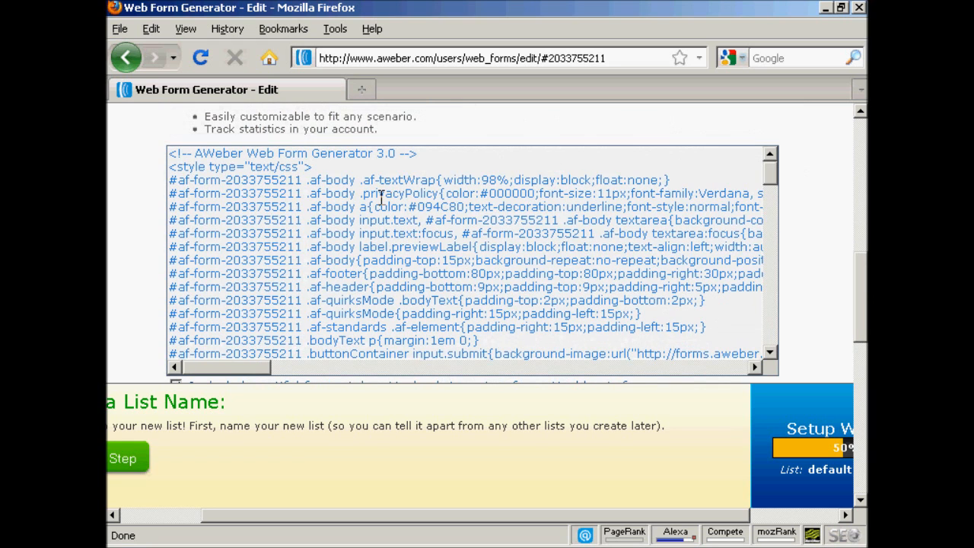
pyautogui.click(381, 197)
pyautogui.rightClick(380, 196)
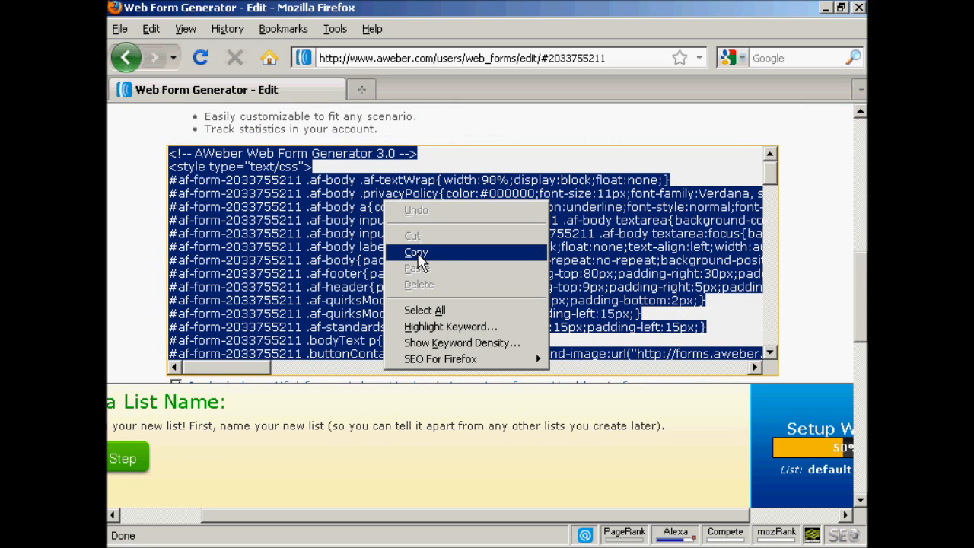
pyautogui.click(419, 252)
pyautogui.moveTo(862, 294); pyautogui.dragTo(862, 141)
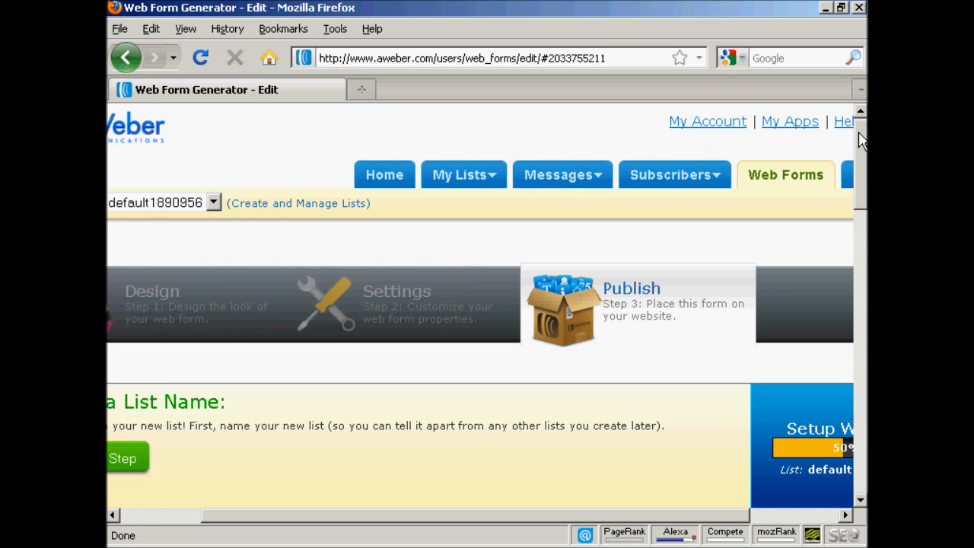